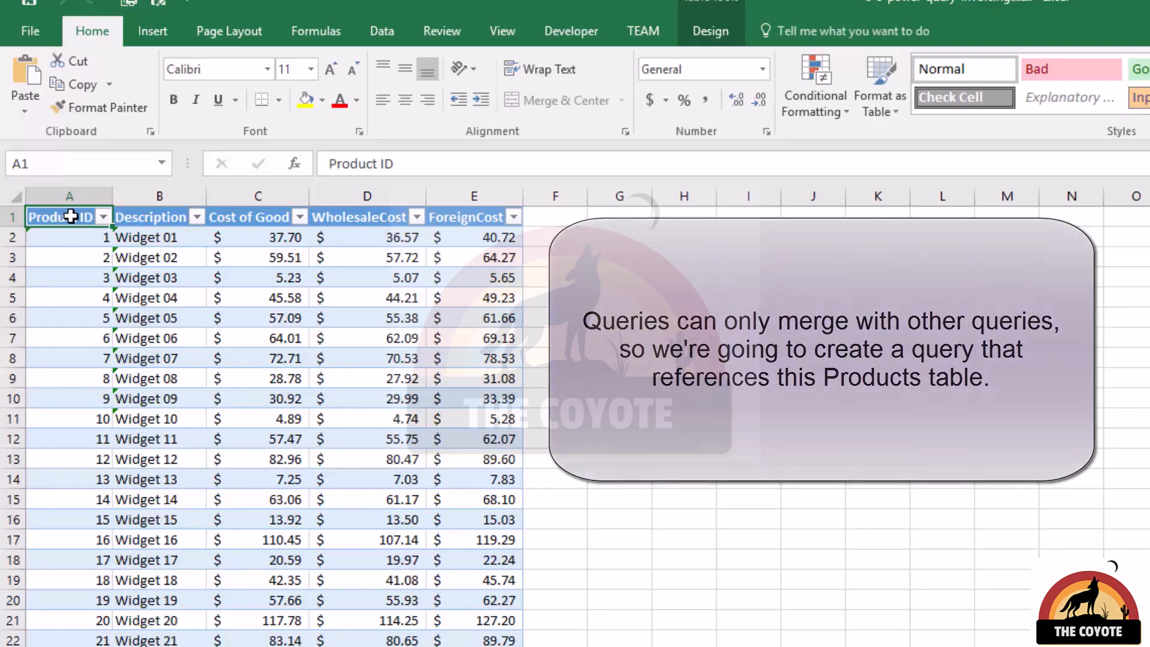
Create a new Power Query from the Products table.
{"action": "key", "text": "ctrl+shift+Right"}
{"action": "key", "text": "ctrl+shift+Down"}
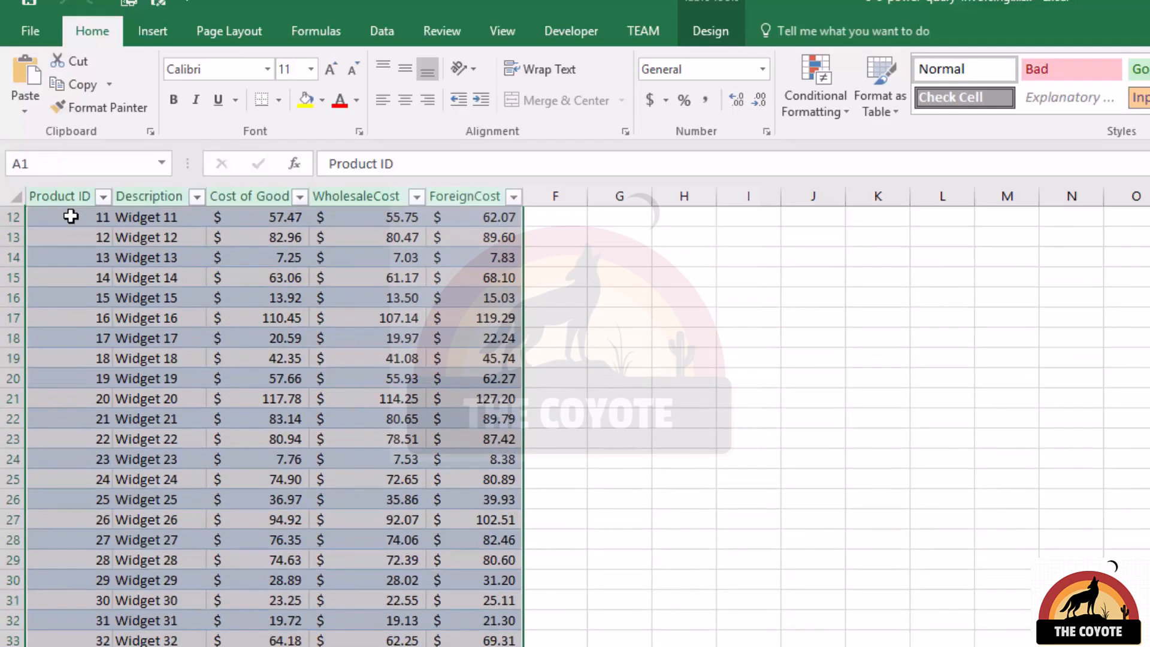
{"action": "left_click", "coordinate": [393, 38]}
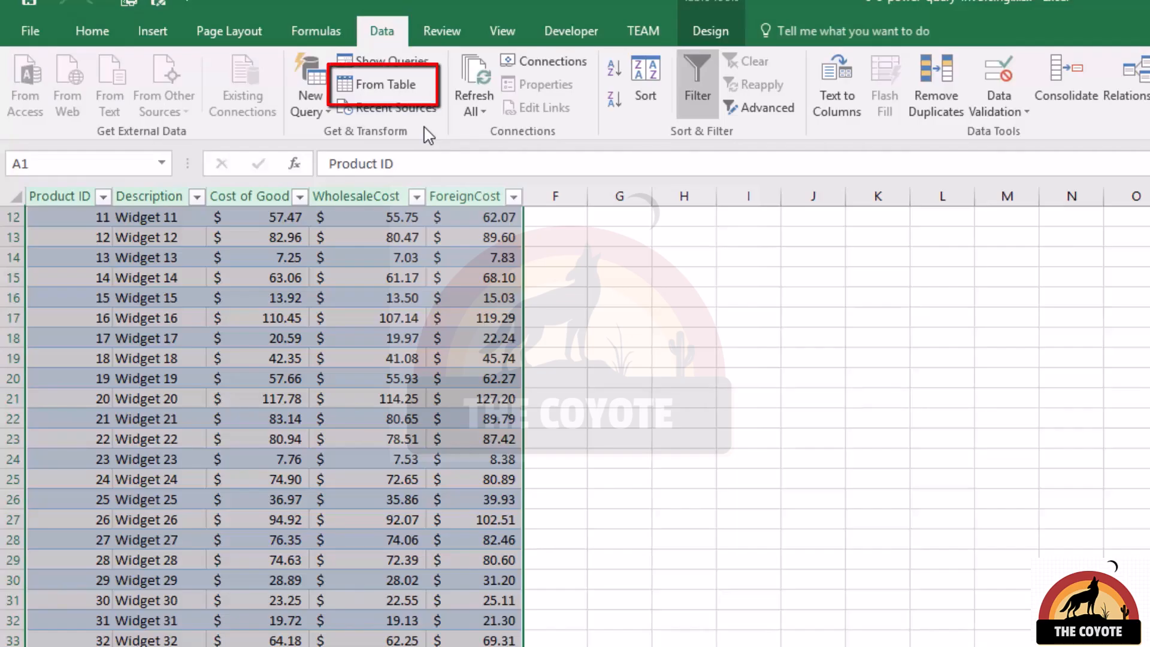
{"action": "left_click", "coordinate": [398, 87]}
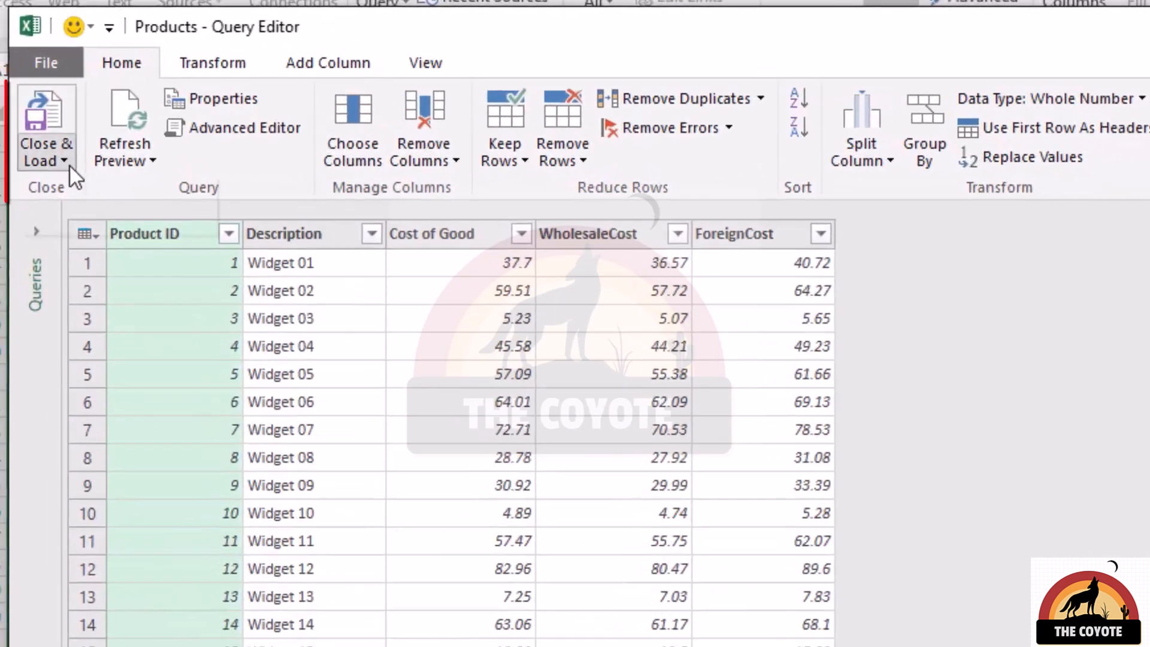
Close and load the Products query as a connection only, without creating a table.
{"action": "left_click", "coordinate": [33, 131]}
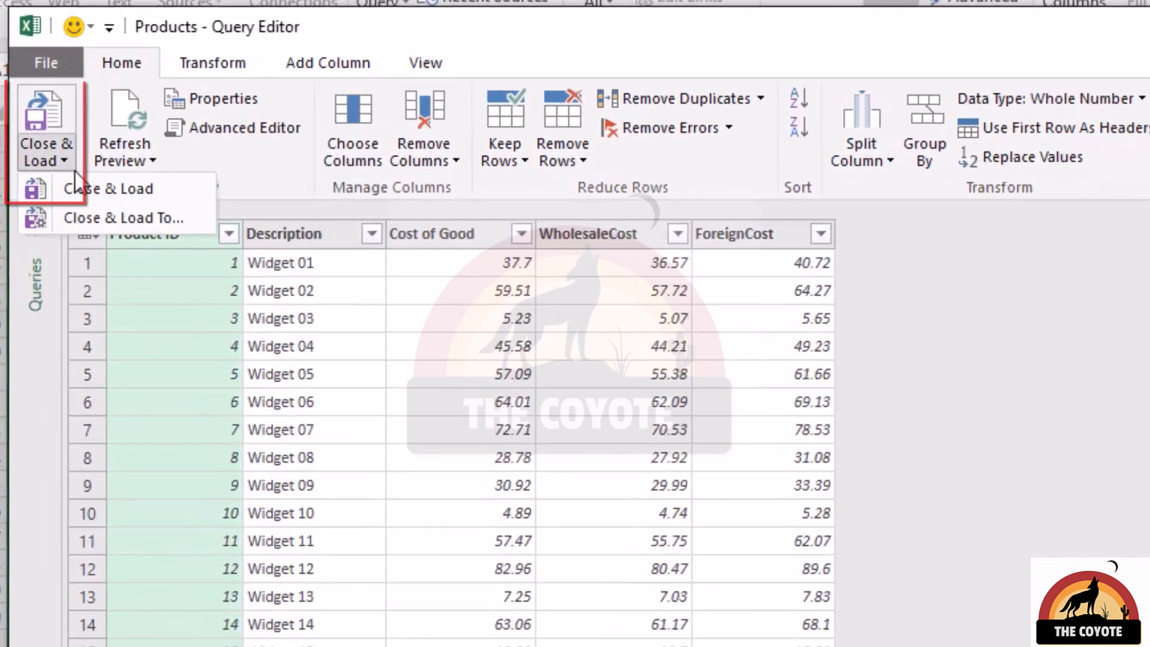
{"action": "left_click", "coordinate": [121, 220]}
{"action": "left_click", "coordinate": [433, 222]}
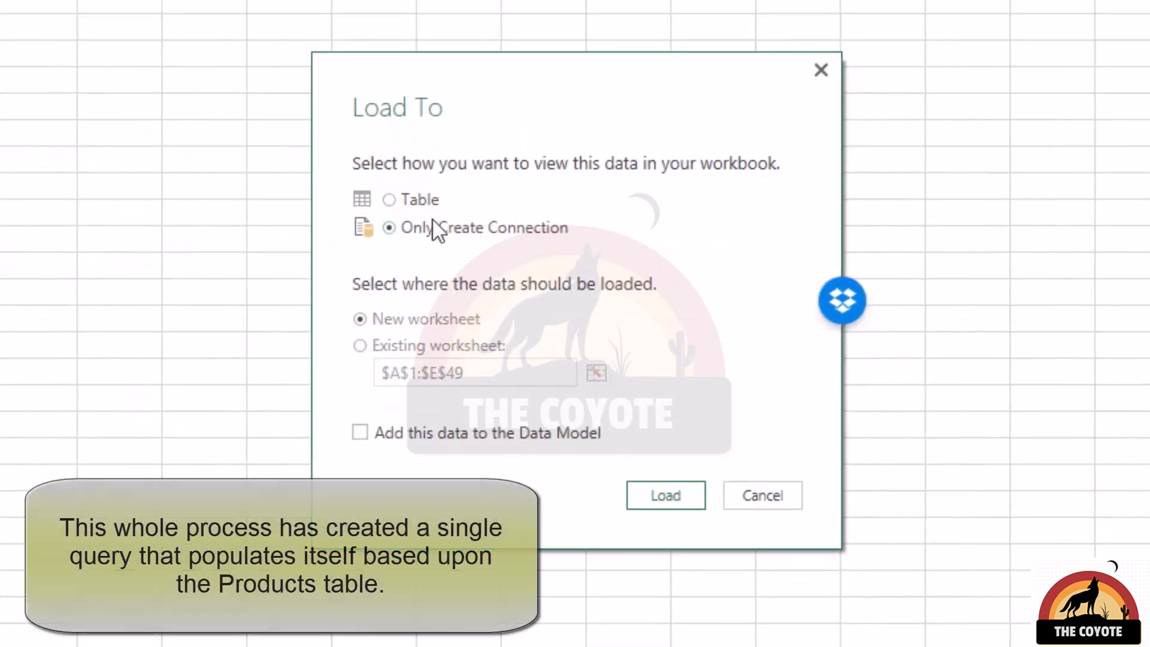
{"action": "left_click", "coordinate": [661, 509]}
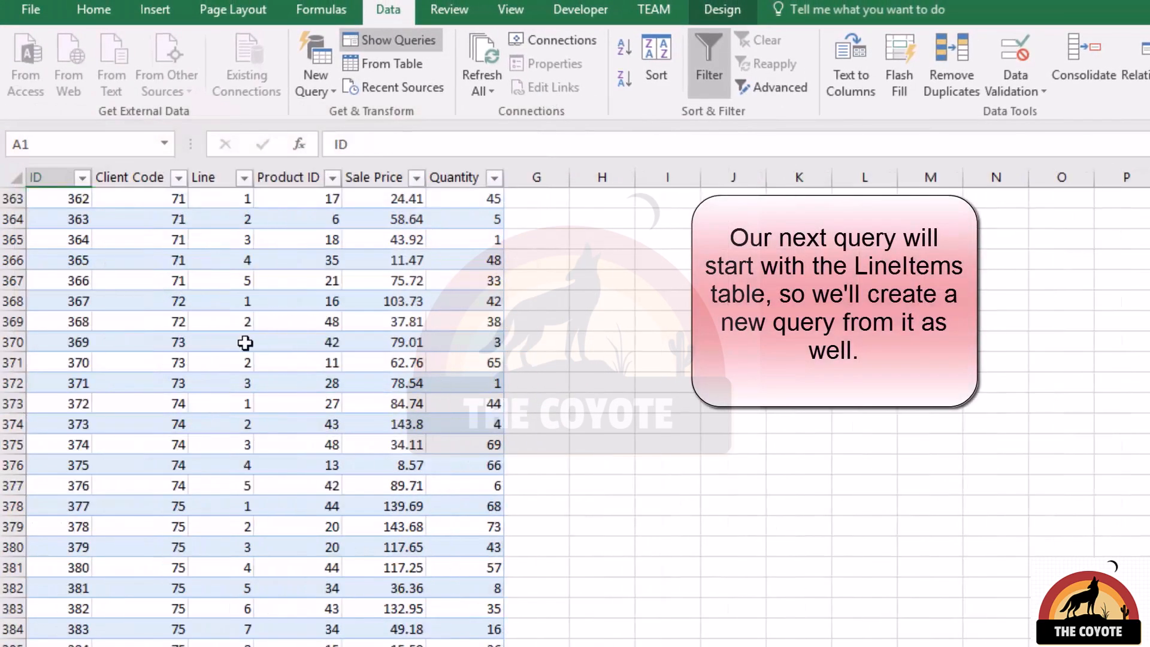
Create a new Power Query from the LineItems table.
{"action": "left_click", "coordinate": [132, 334]}
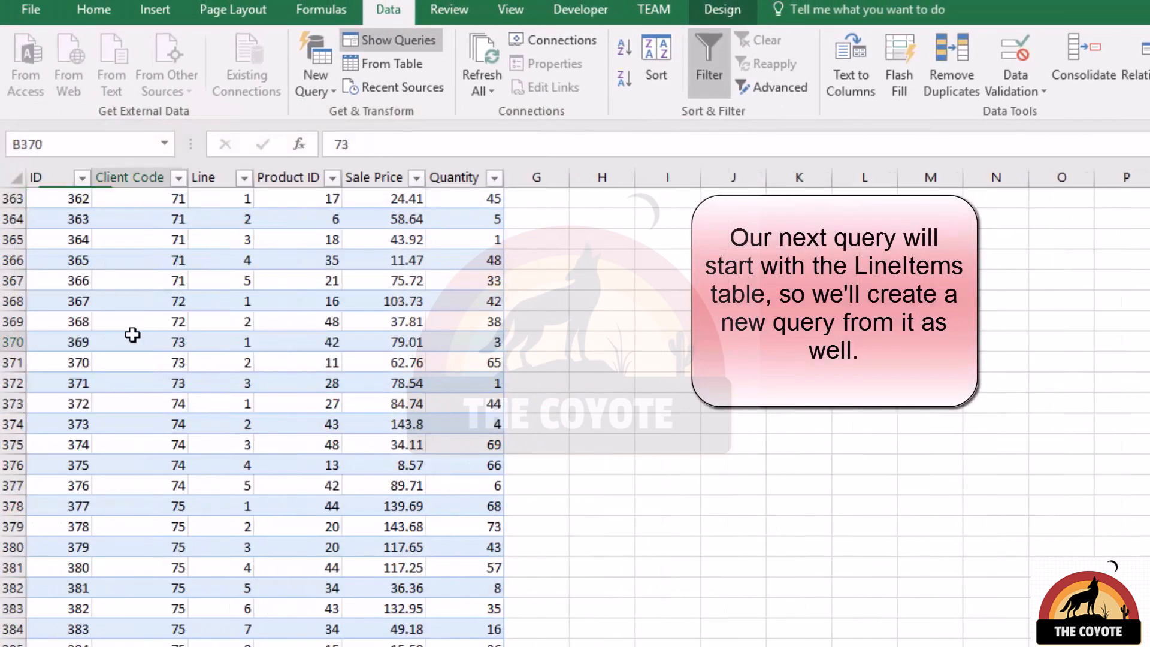
{"action": "key", "text": "ctrl+Home"}
{"action": "key", "text": "ctrl+shift+Right"}
{"action": "key", "text": "ctrl+shift+Down"}
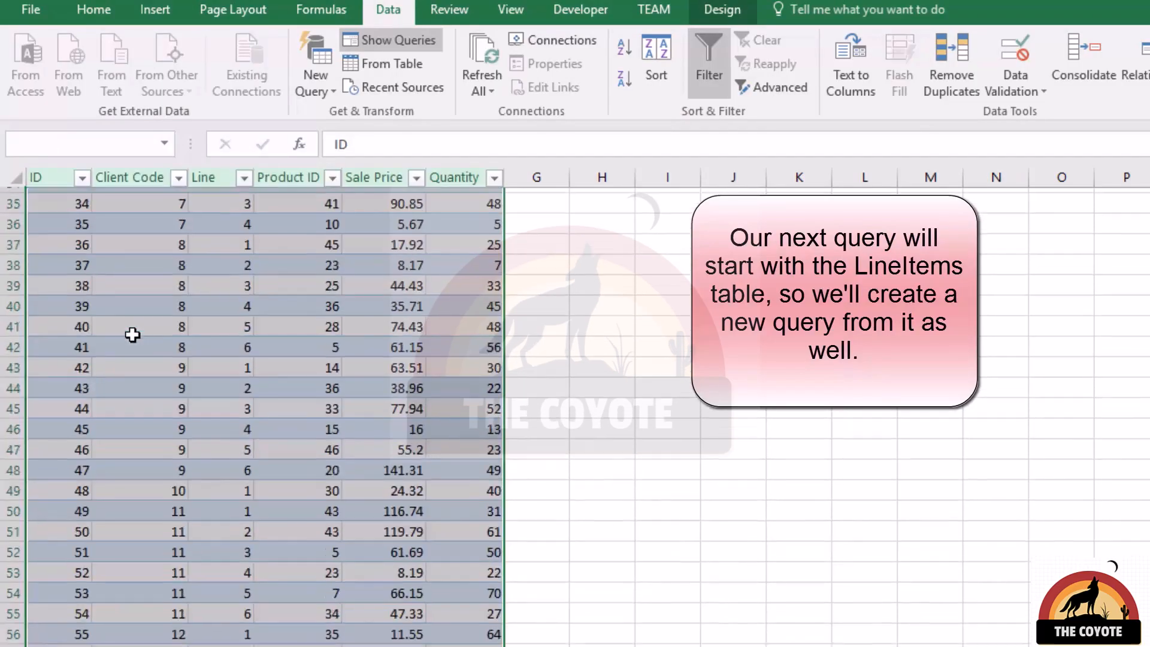
{"action": "left_click", "coordinate": [410, 67]}
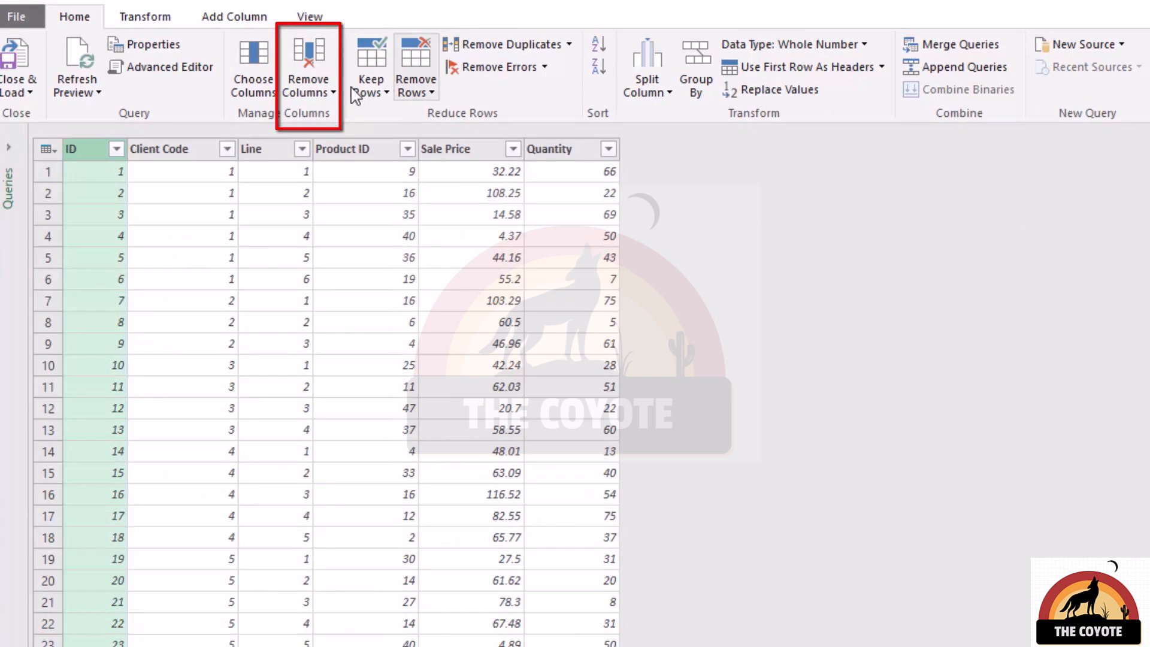
Remove the ID column from the LineItems query and review its applied steps.
{"action": "left_click", "coordinate": [309, 57]}
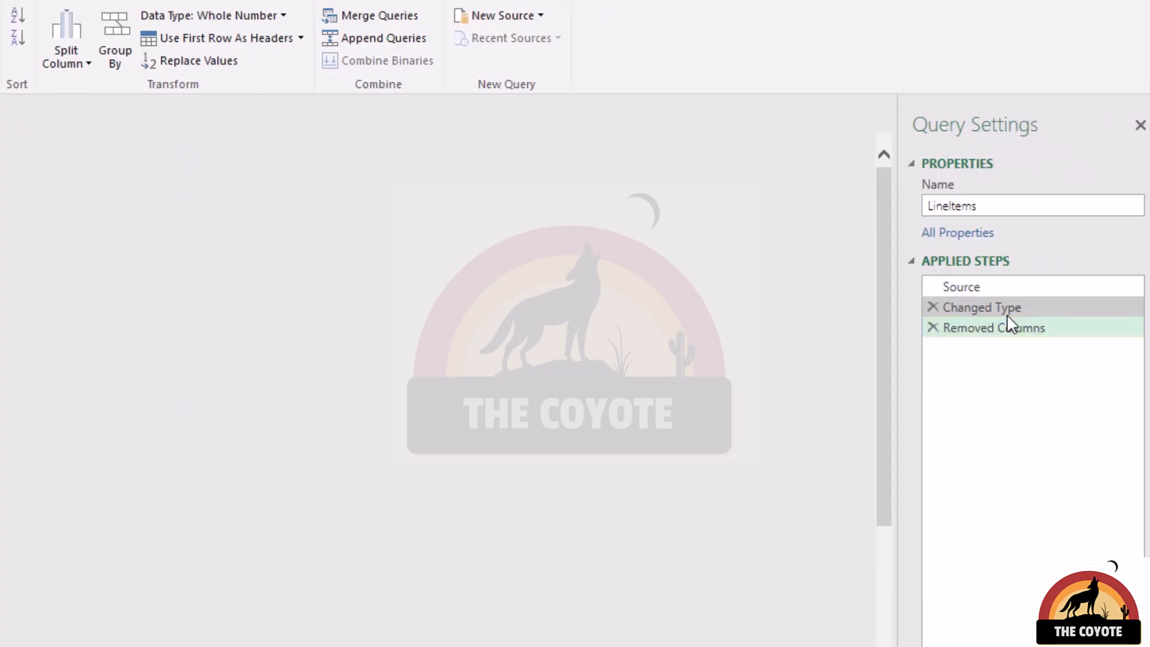
{"action": "left_click", "coordinate": [988, 313]}
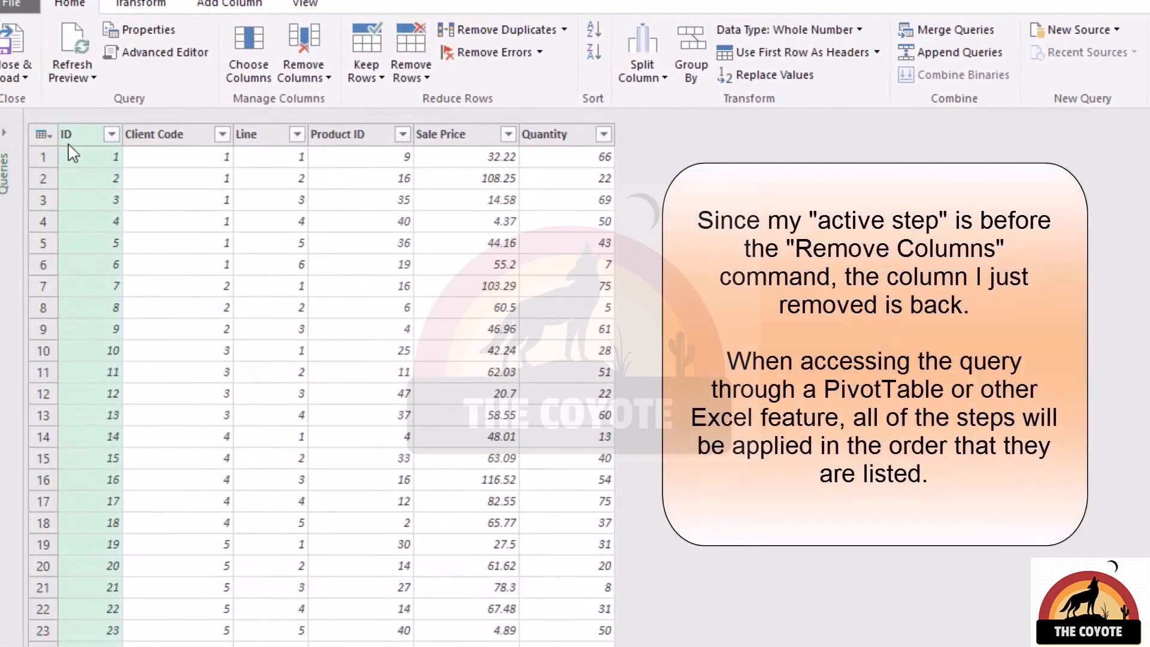
{"action": "left_click", "coordinate": [1148, 335]}
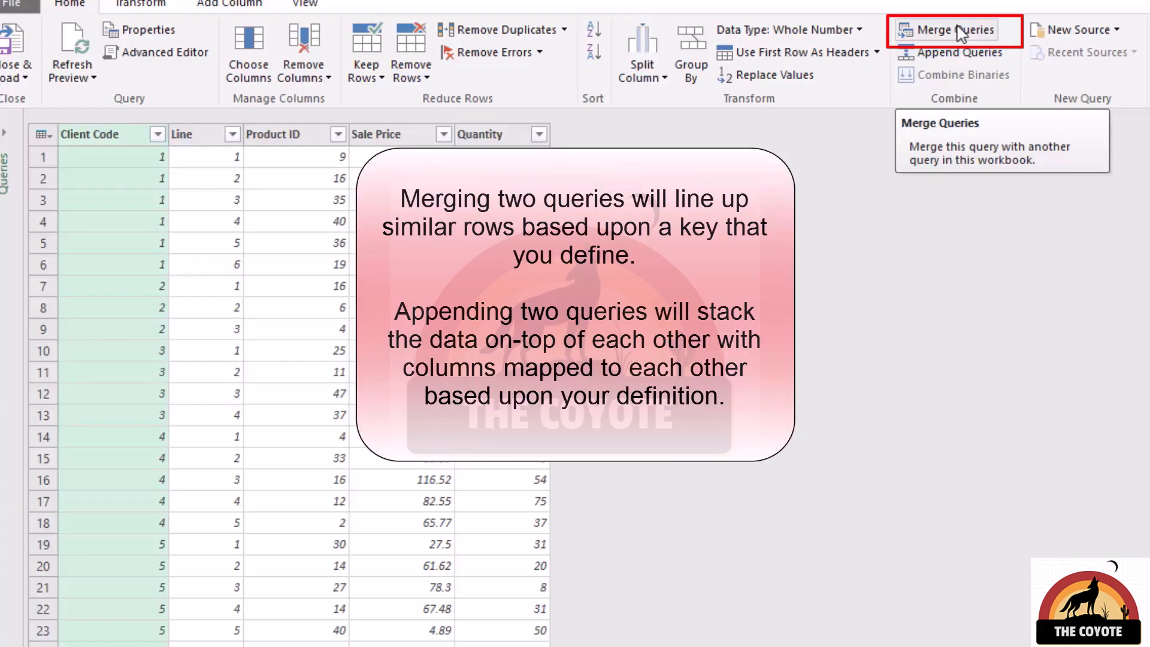
Merge LineItems with the Products query using an Inner join matched on Product ID in both tables.
{"action": "left_click", "coordinate": [961, 34]}
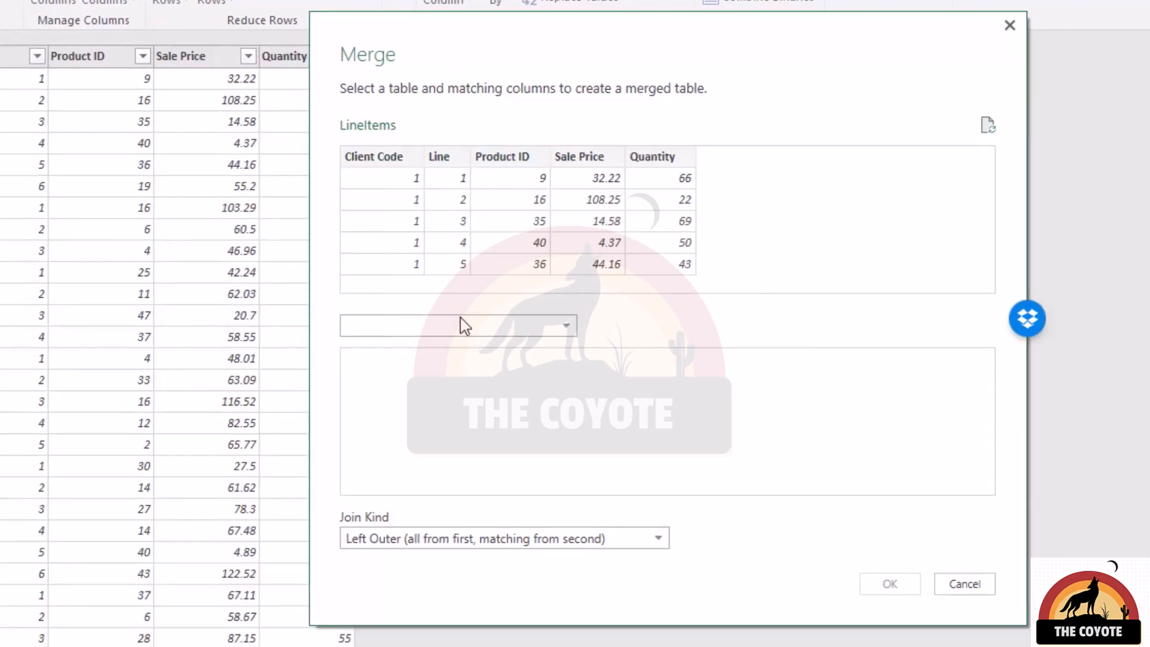
{"action": "left_click", "coordinate": [497, 327]}
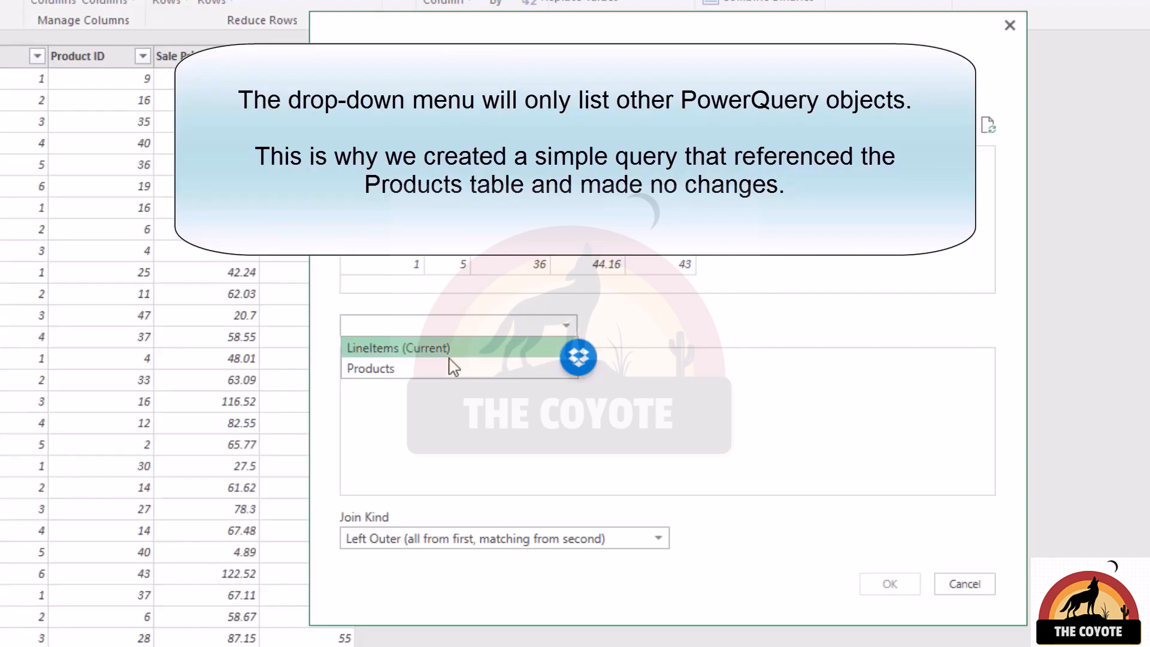
{"action": "left_click", "coordinate": [446, 370]}
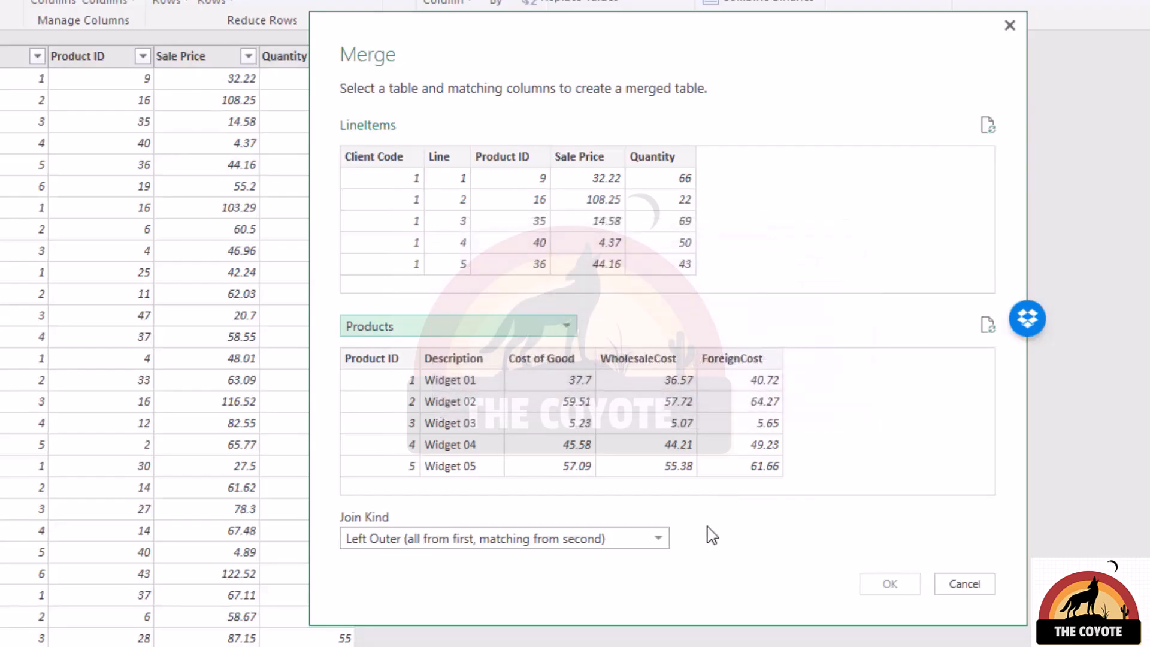
{"action": "left_click", "coordinate": [605, 541]}
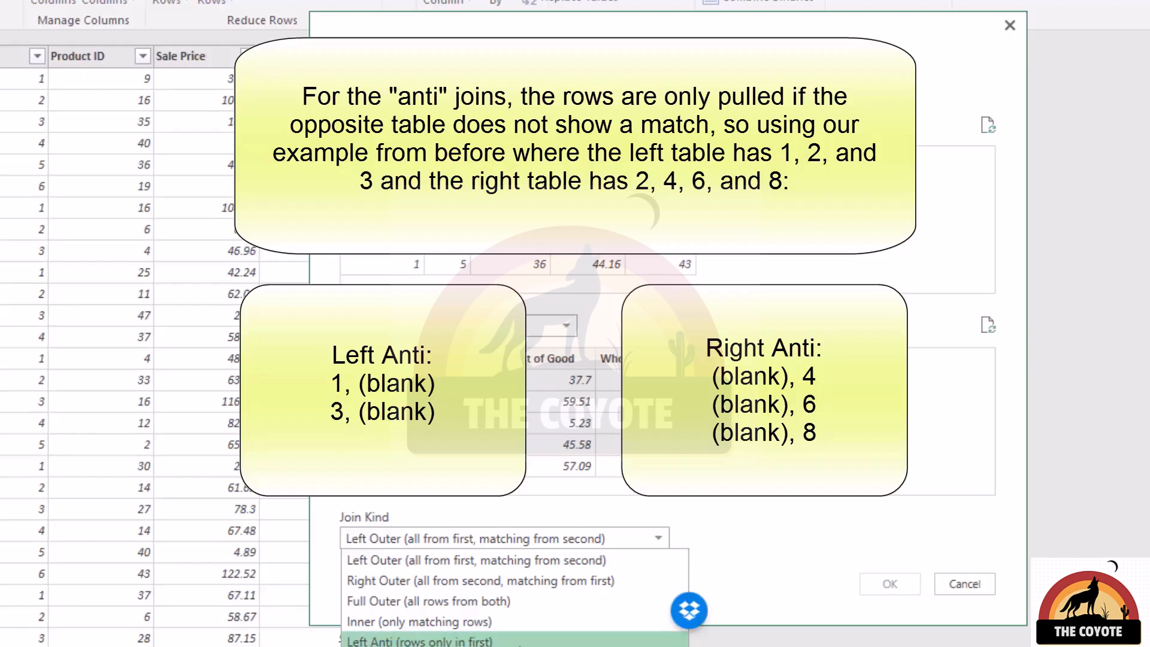
{"action": "left_click", "coordinate": [515, 622]}
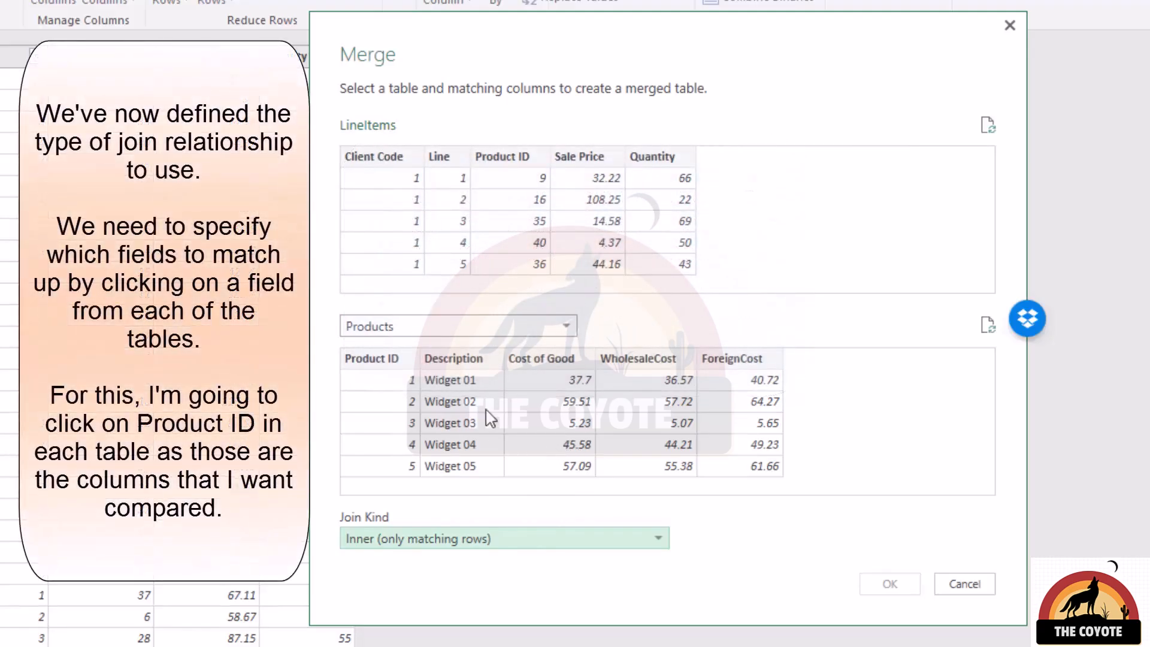
{"action": "left_click", "coordinate": [522, 167]}
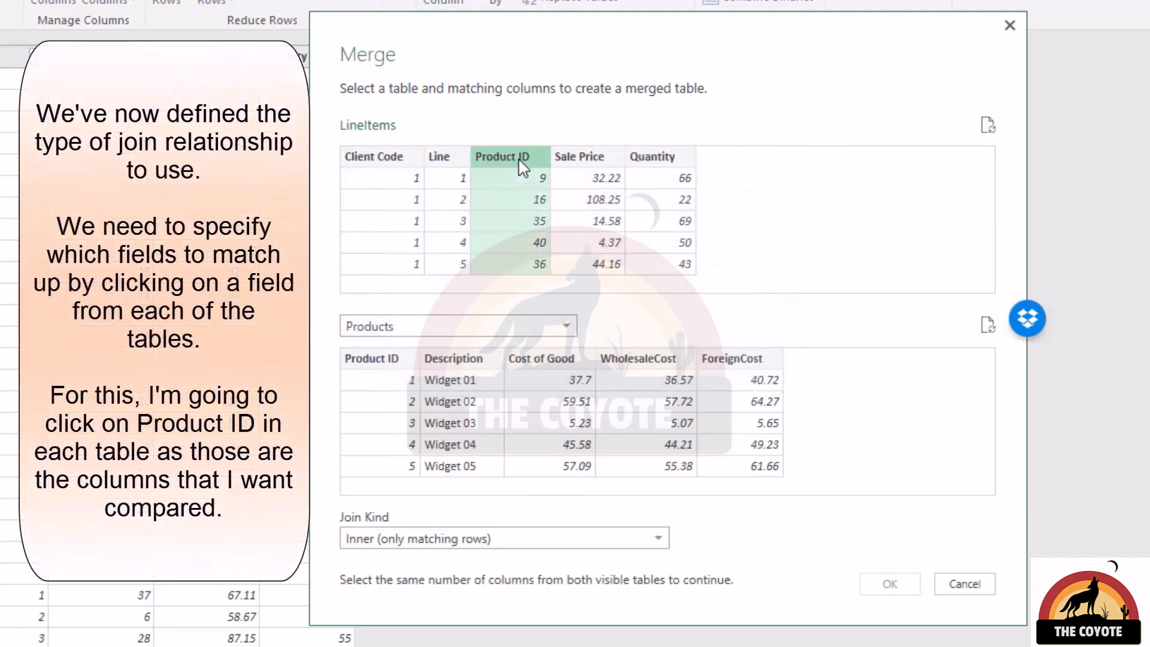
{"action": "left_click", "coordinate": [374, 359]}
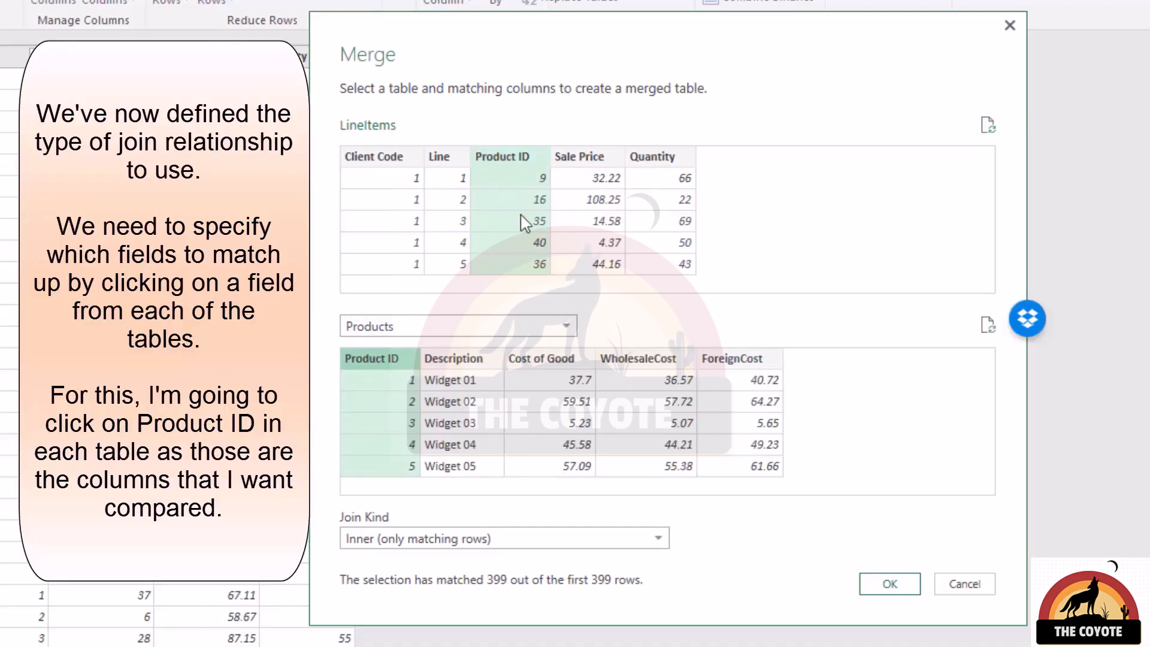
{"action": "left_click", "coordinate": [899, 590]}
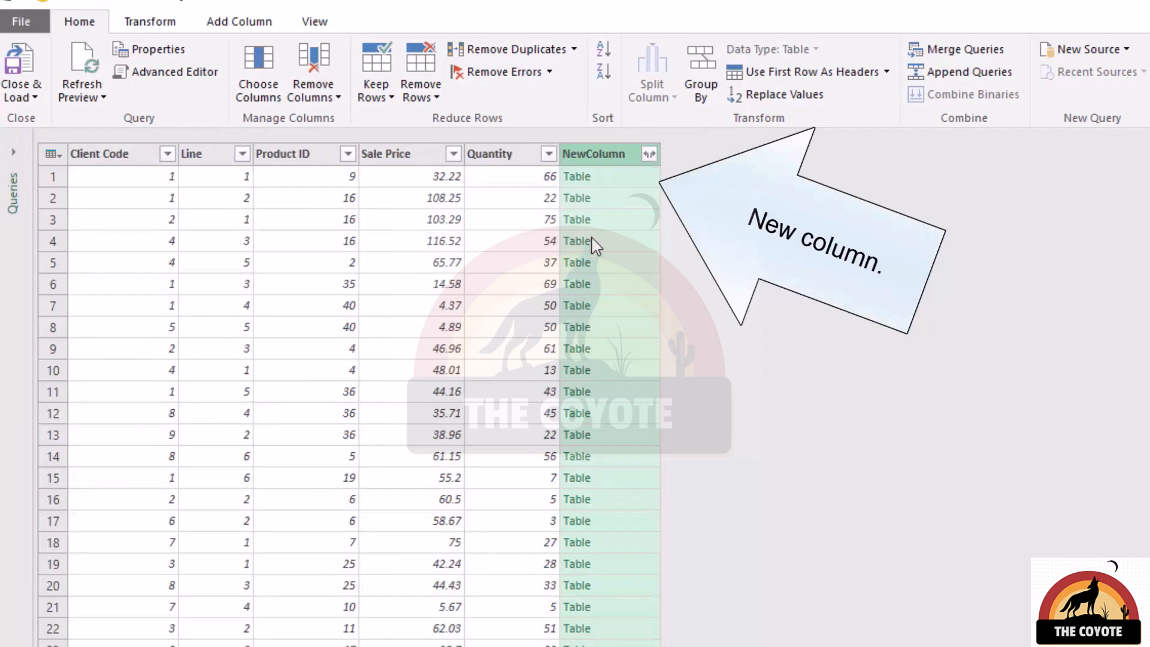
Expand the merged NewColumn to bring in all Products columns except Product ID.
{"action": "left_click", "coordinate": [649, 155]}
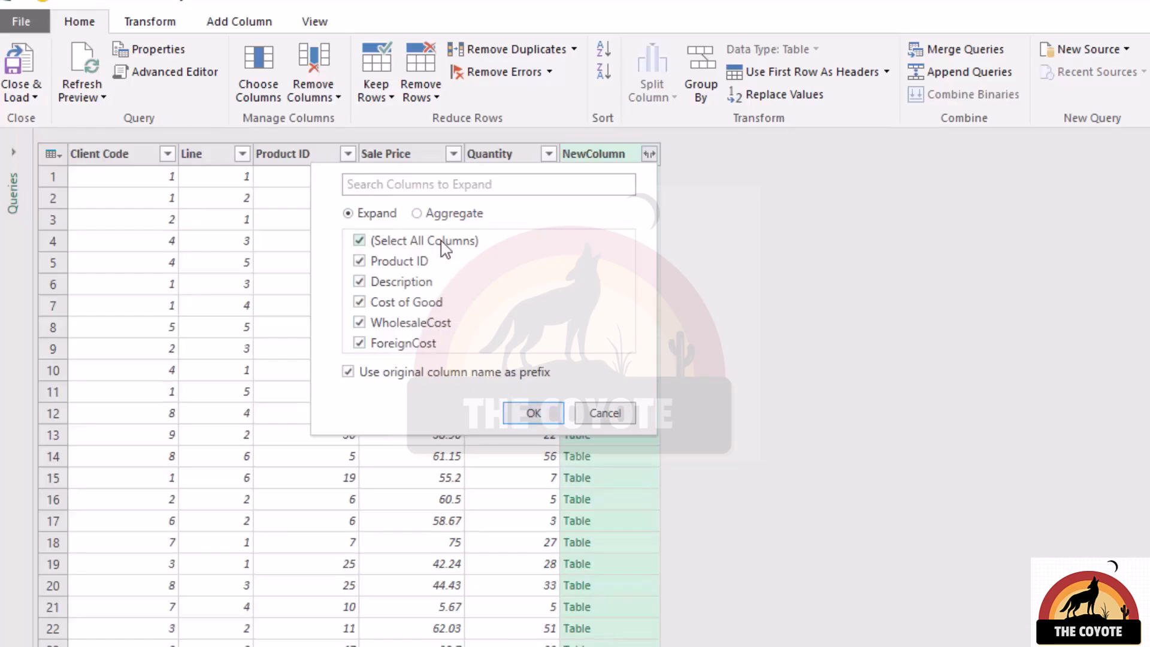
{"action": "left_click", "coordinate": [401, 263]}
{"action": "left_click", "coordinate": [534, 413]}
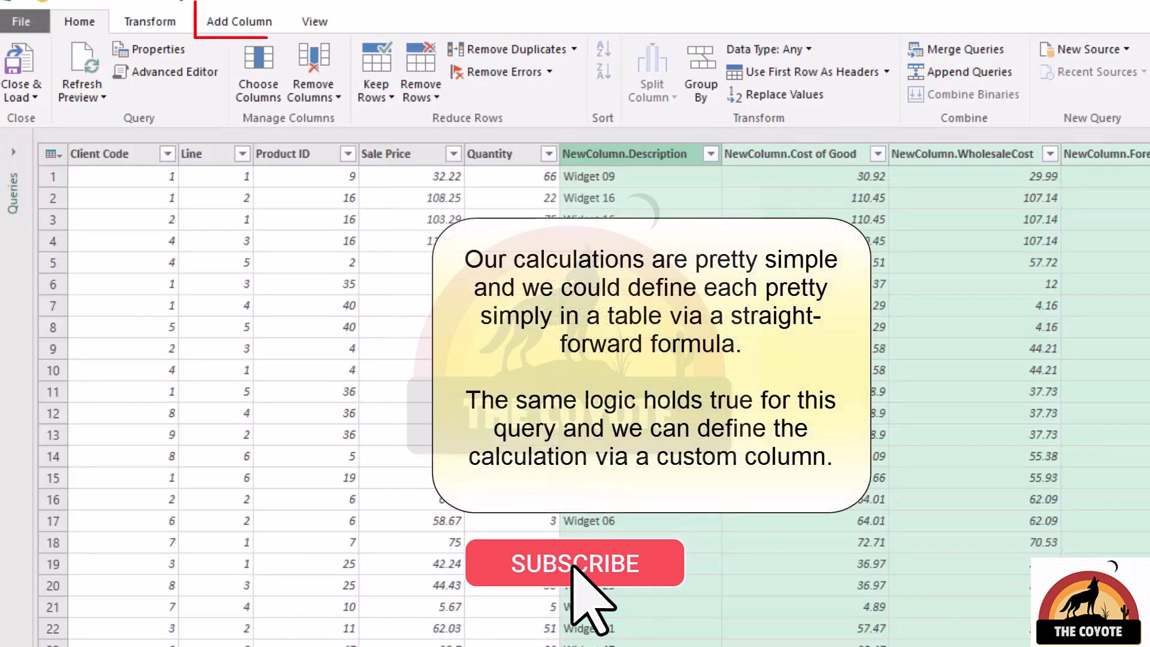
Add a custom column named Total Revenue with the formula [Sale Price]*[Quantity].
{"action": "left_click", "coordinate": [269, 24]}
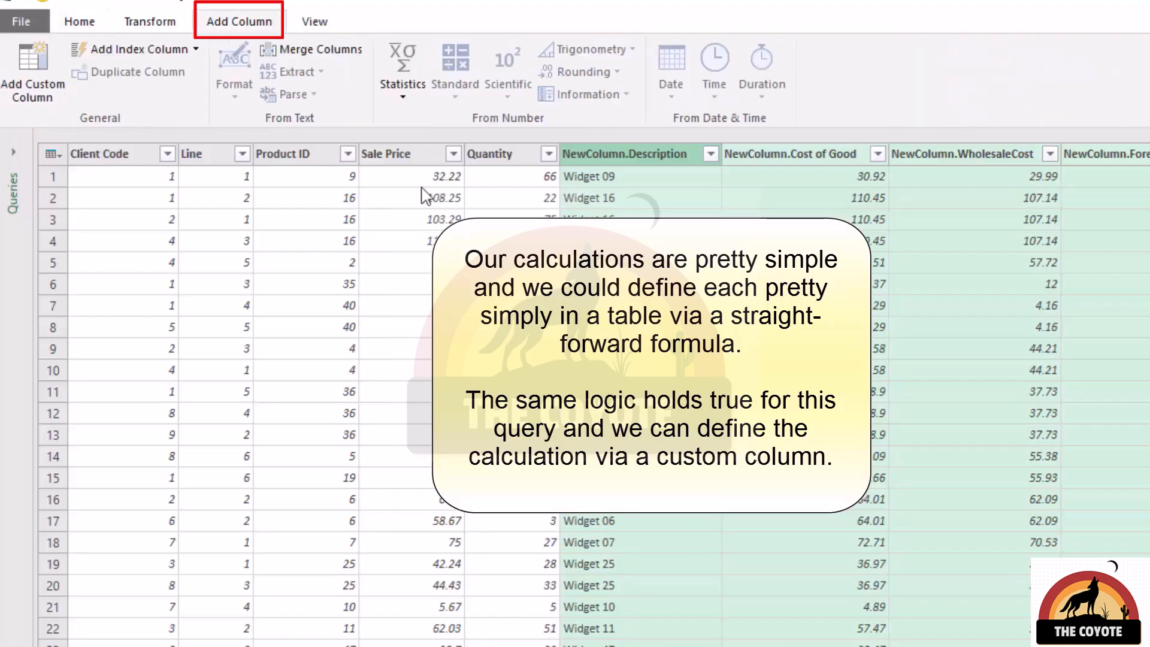
{"action": "left_click", "coordinate": [56, 87]}
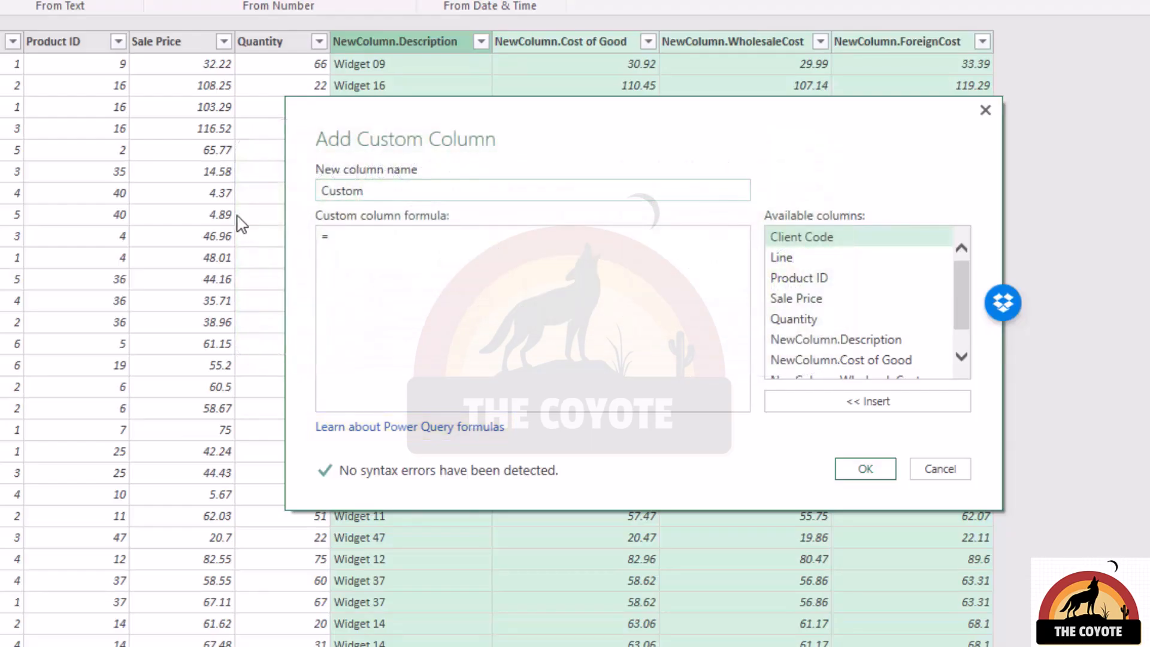
{"action": "left_click_drag", "start_coordinate": [447, 200], "coordinate": [327, 201]}
{"action": "type", "text": "Total Rev"}
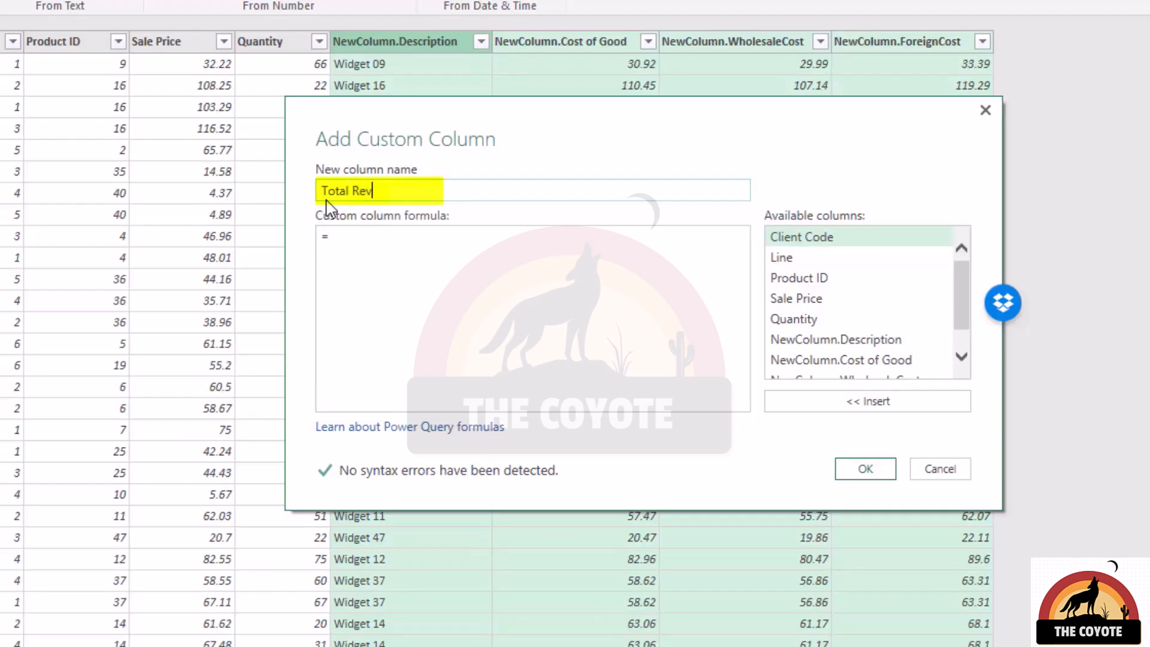
{"action": "left_click", "coordinate": [398, 244]}
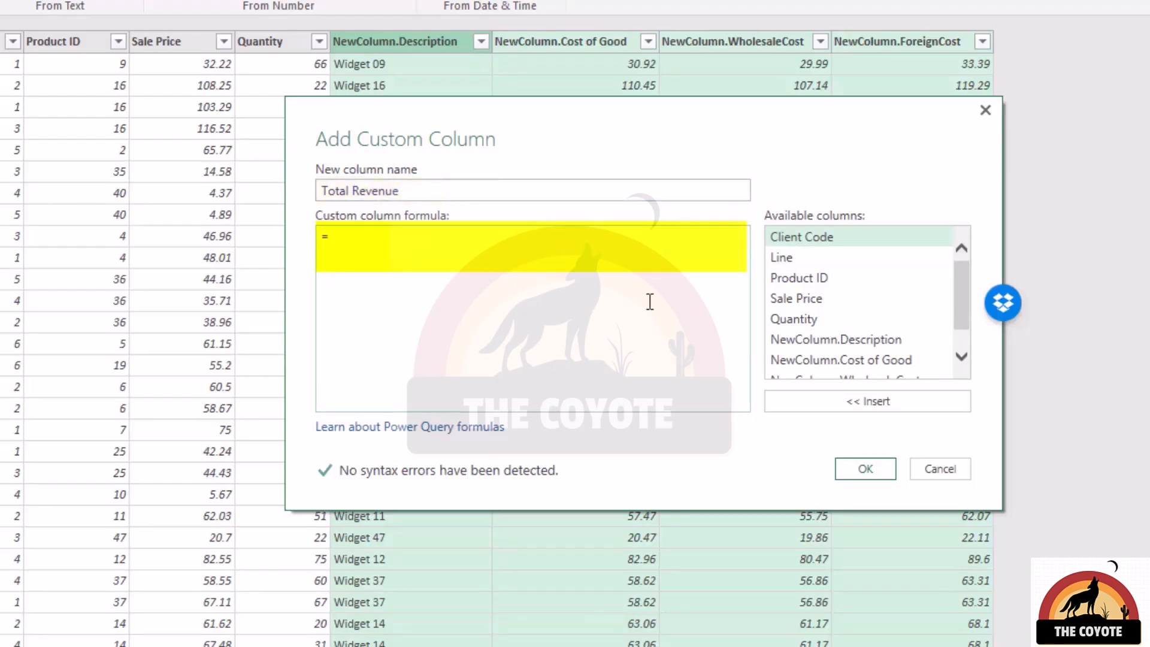
{"action": "double_click", "coordinate": [822, 300]}
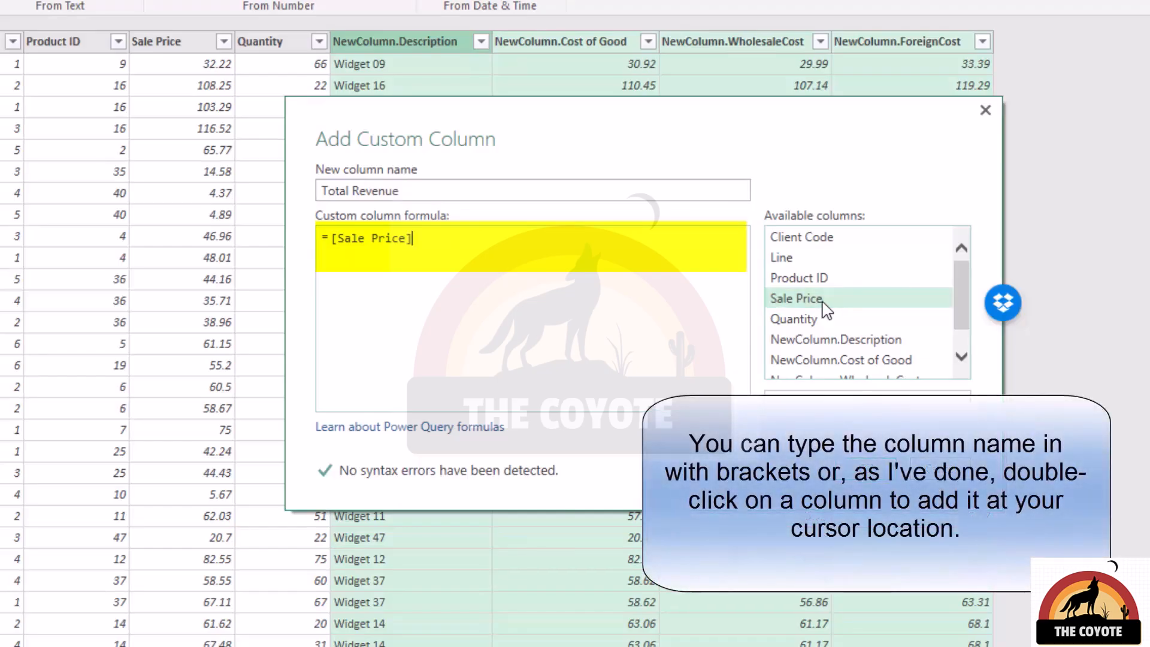
{"action": "type", "text": "*"}
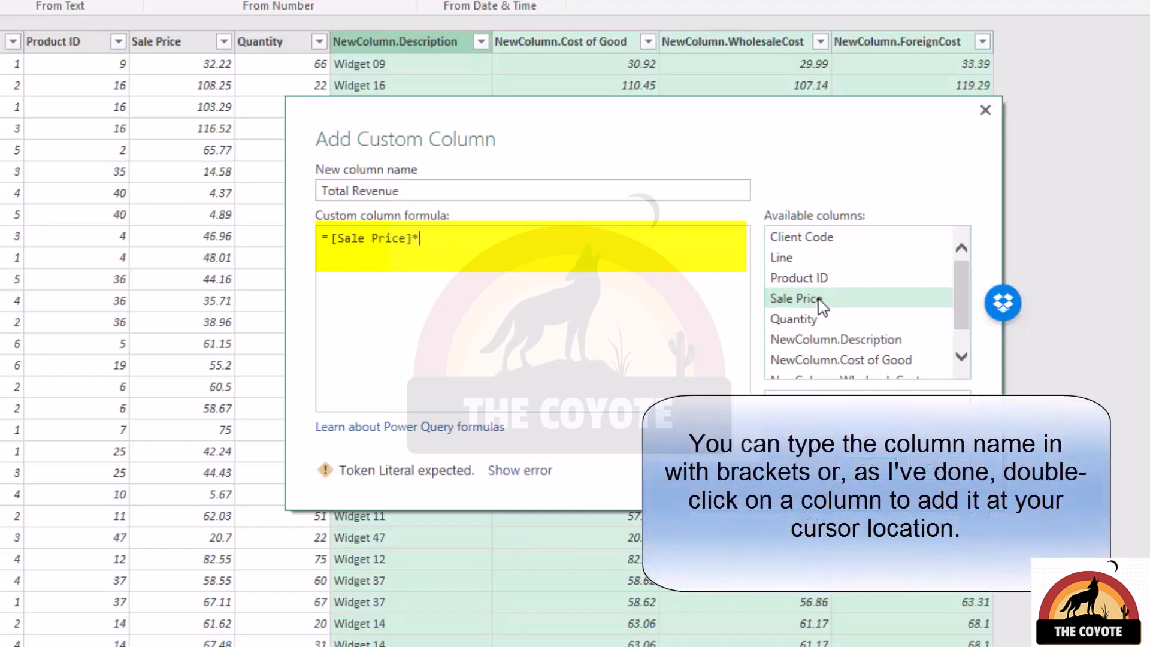
{"action": "double_click", "coordinate": [821, 320]}
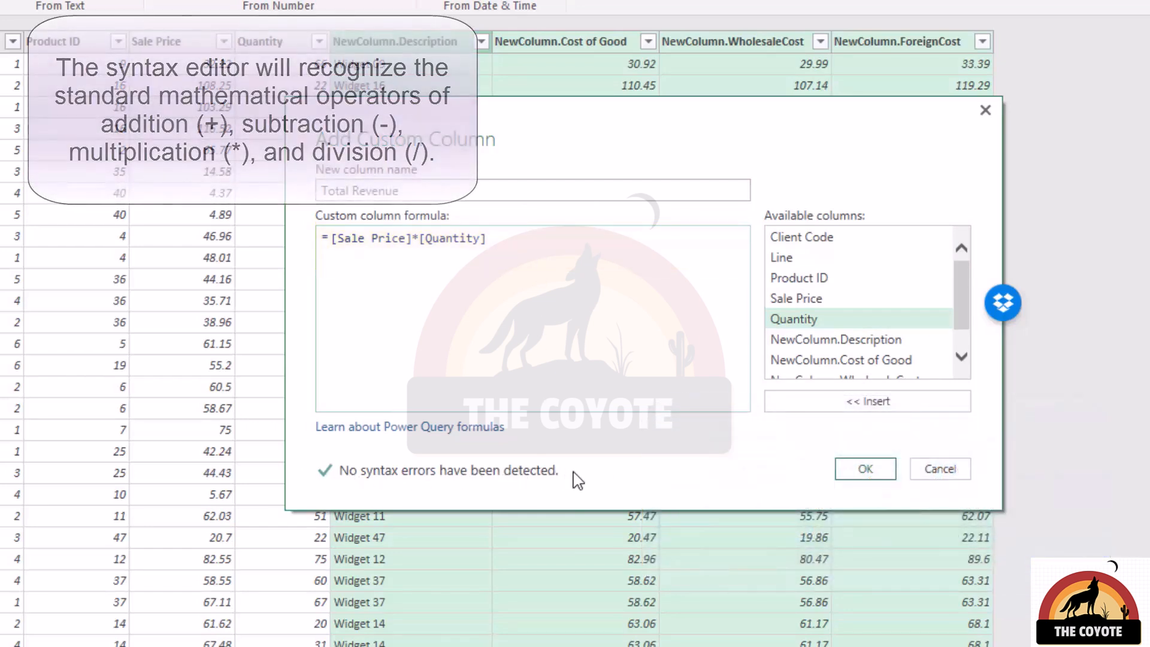
{"action": "left_click", "coordinate": [860, 474]}
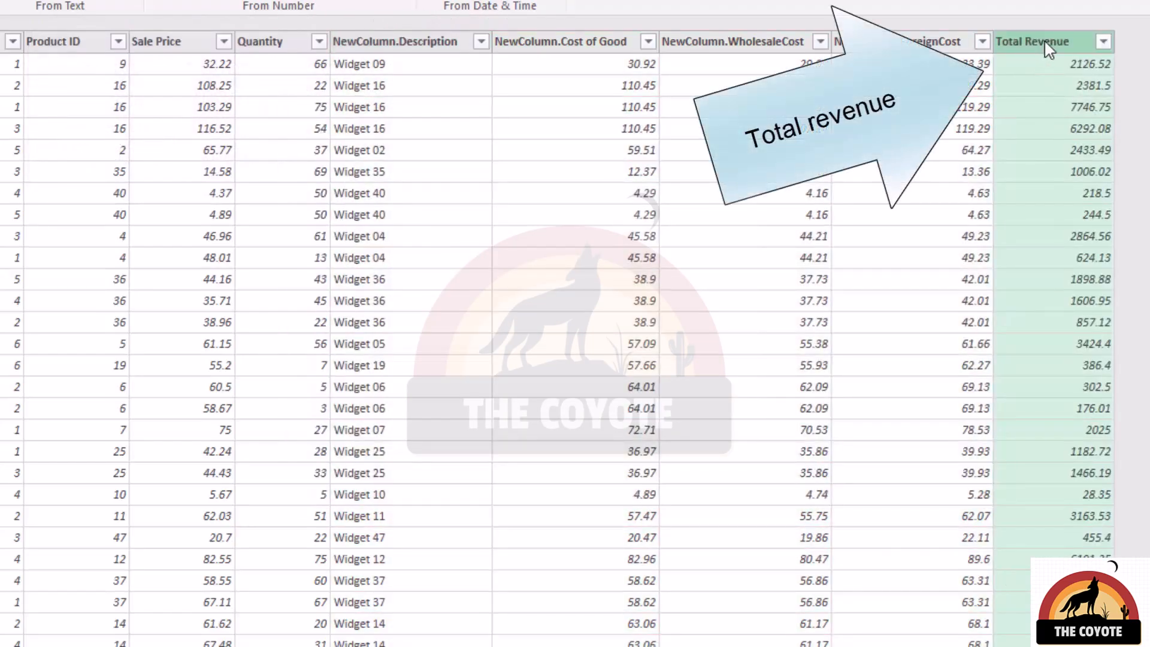
Add a custom column named Total Cost Of Goods with the formula [Quantity]*[NewColumn.Cost of Good].
{"action": "left_click", "coordinate": [1018, 70]}
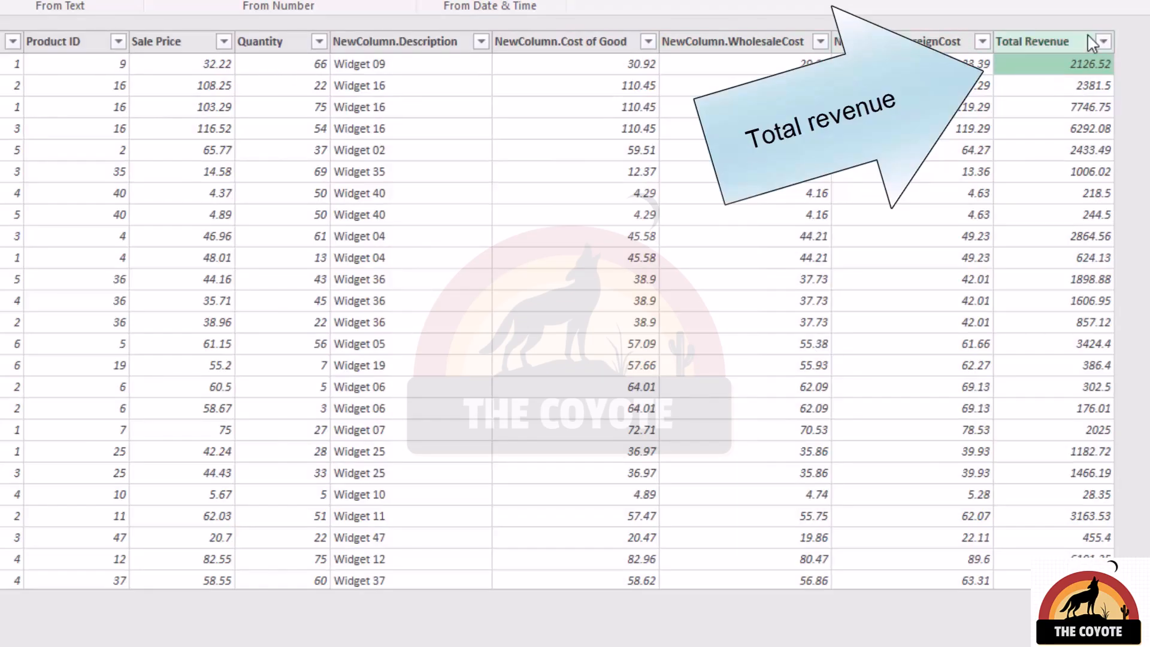
{"action": "type", "text": "Total Cost Of Goods"}
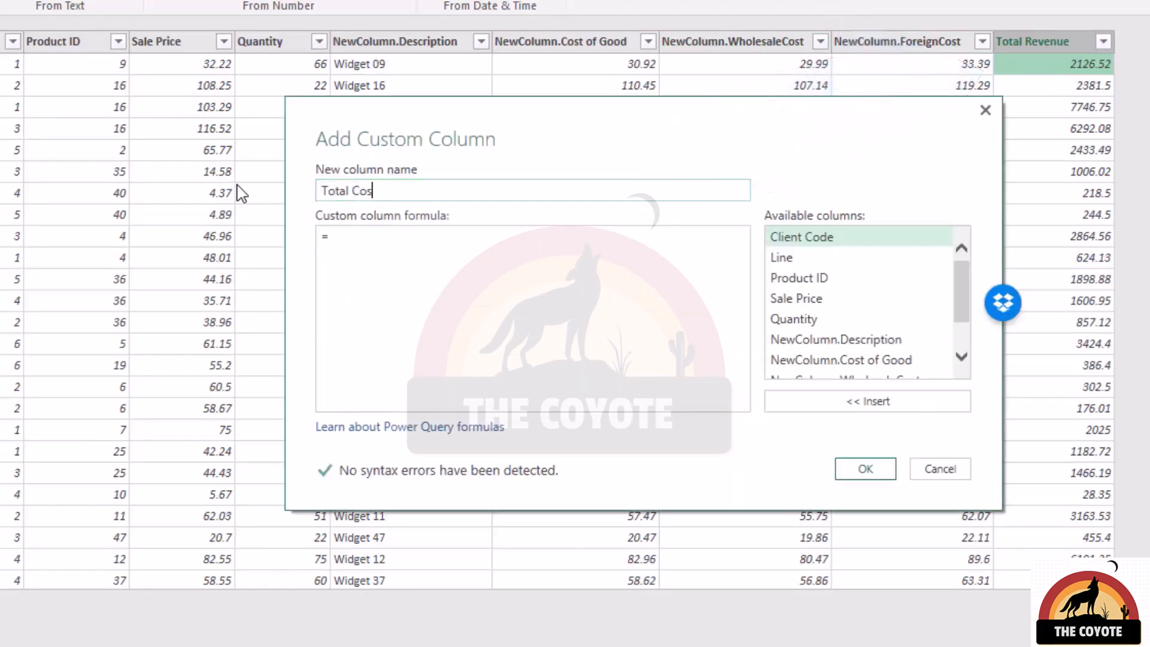
{"action": "double_click", "coordinate": [803, 319]}
{"action": "type", "text": "*"}
{"action": "double_click", "coordinate": [881, 362]}
{"action": "left_click", "coordinate": [866, 468]}
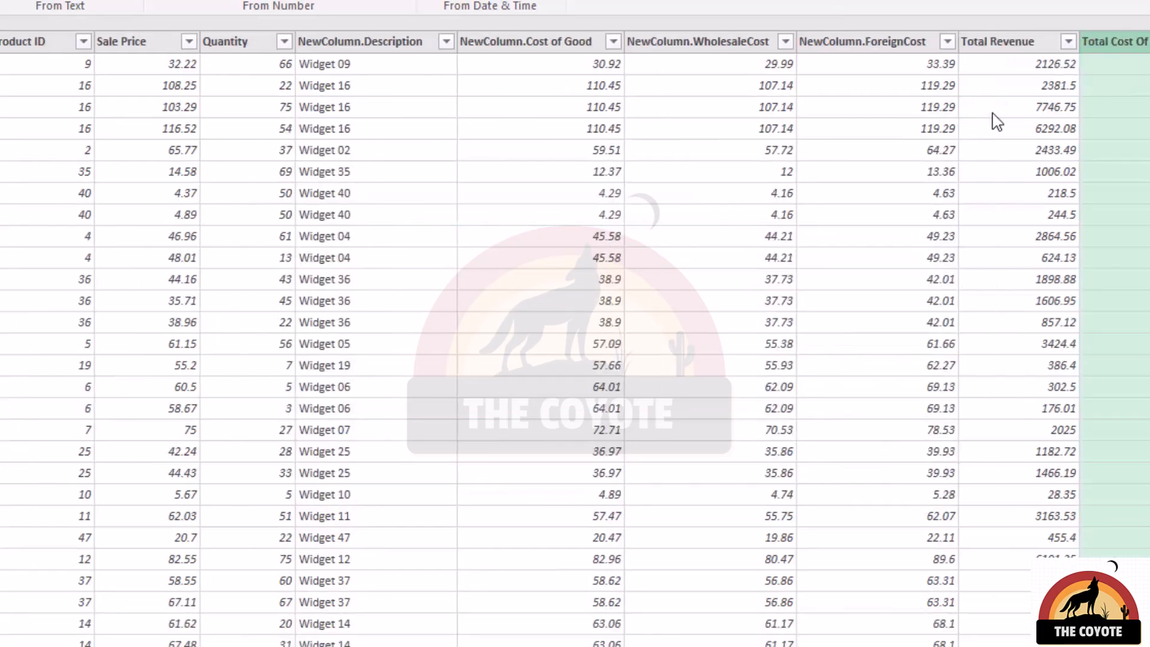
Set the data type of the Total Revenue and Total Cost Of Goods columns to Decimal Number.
{"action": "left_click", "coordinate": [1011, 45]}
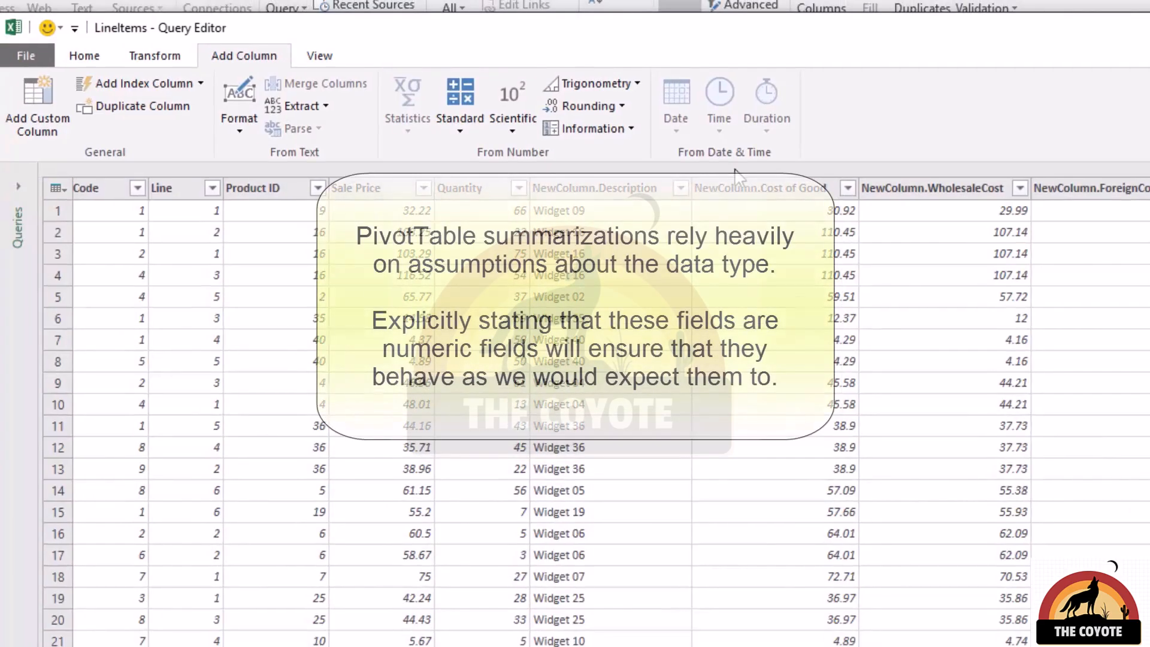
{"action": "left_click", "coordinate": [182, 58]}
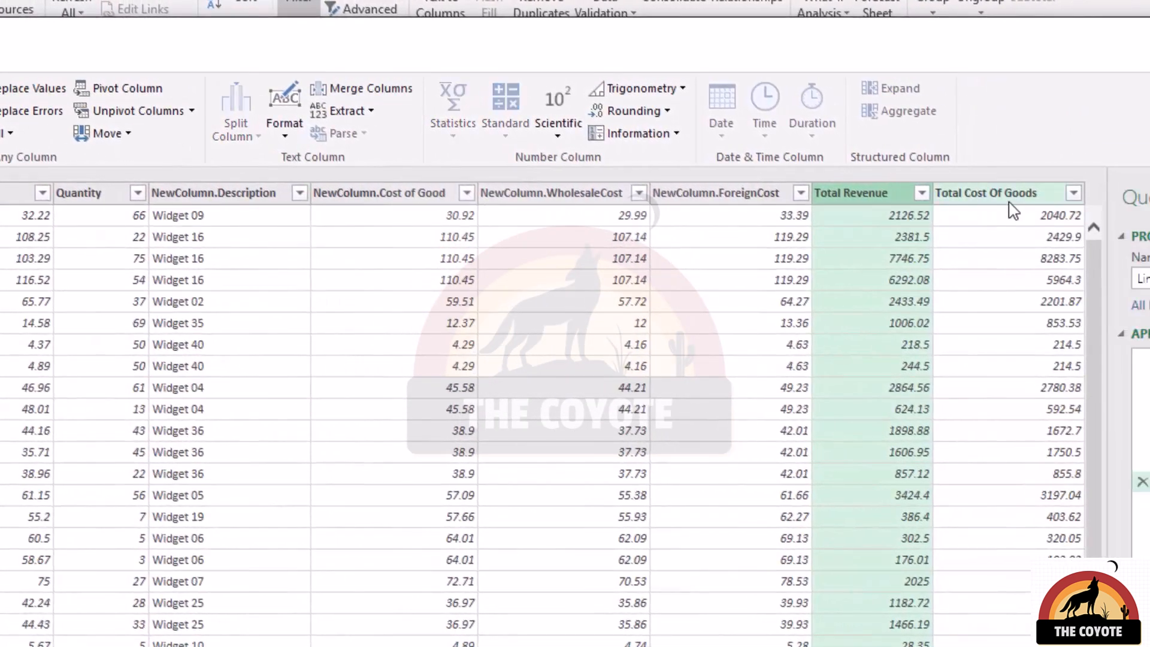
{"action": "left_click", "coordinate": [1010, 202], "text": "ctrl"}
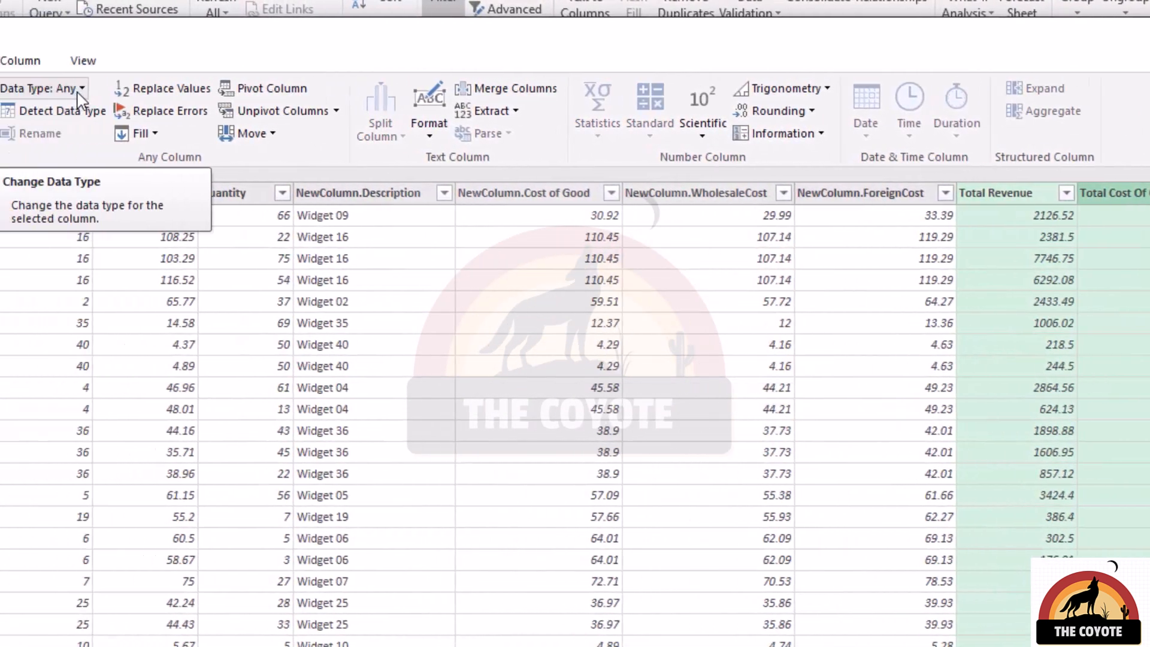
{"action": "left_click", "coordinate": [273, 89]}
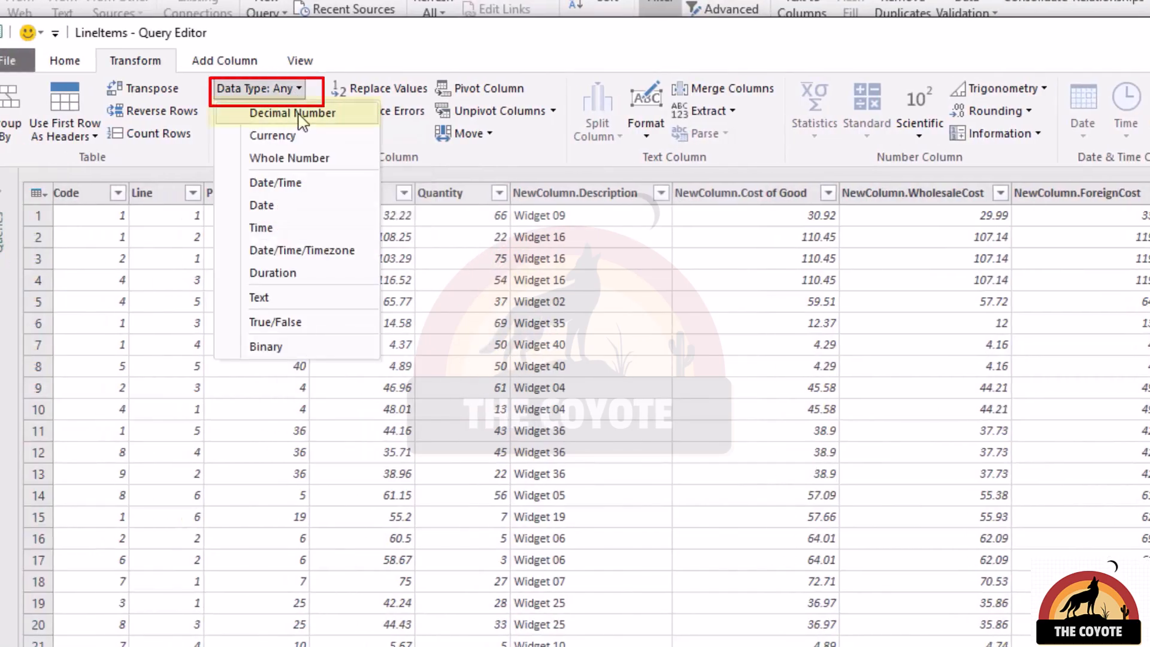
{"action": "left_click", "coordinate": [300, 117]}
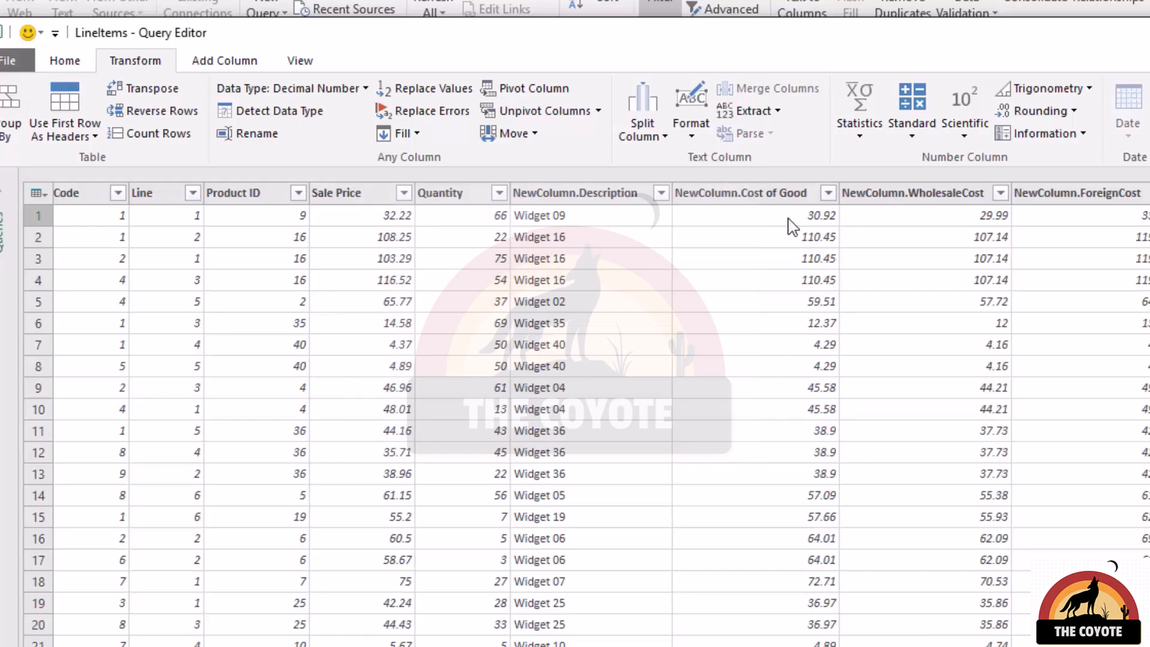
Add a custom column named Net Profit with the formula [Total Revenue]-[Total Cost Of Goods].
{"action": "left_click", "coordinate": [219, 65]}
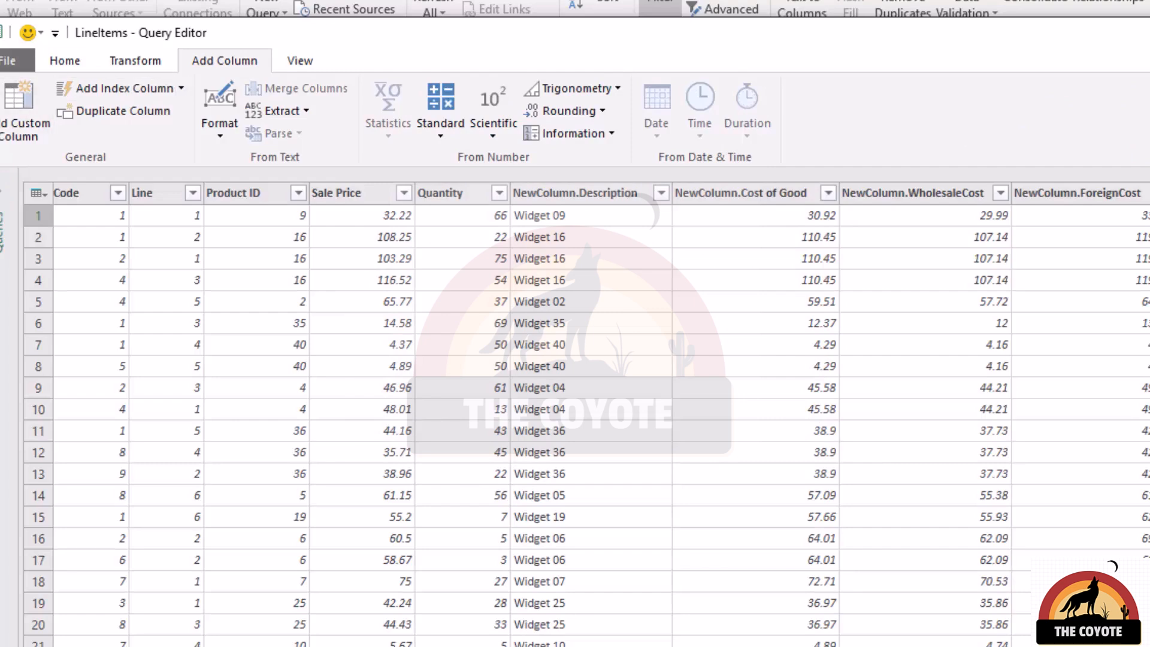
{"action": "left_click", "coordinate": [19, 111]}
{"action": "left_click_drag", "start_coordinate": [638, 342], "coordinate": [432, 335]}
{"action": "type", "text": "Net Profit"}
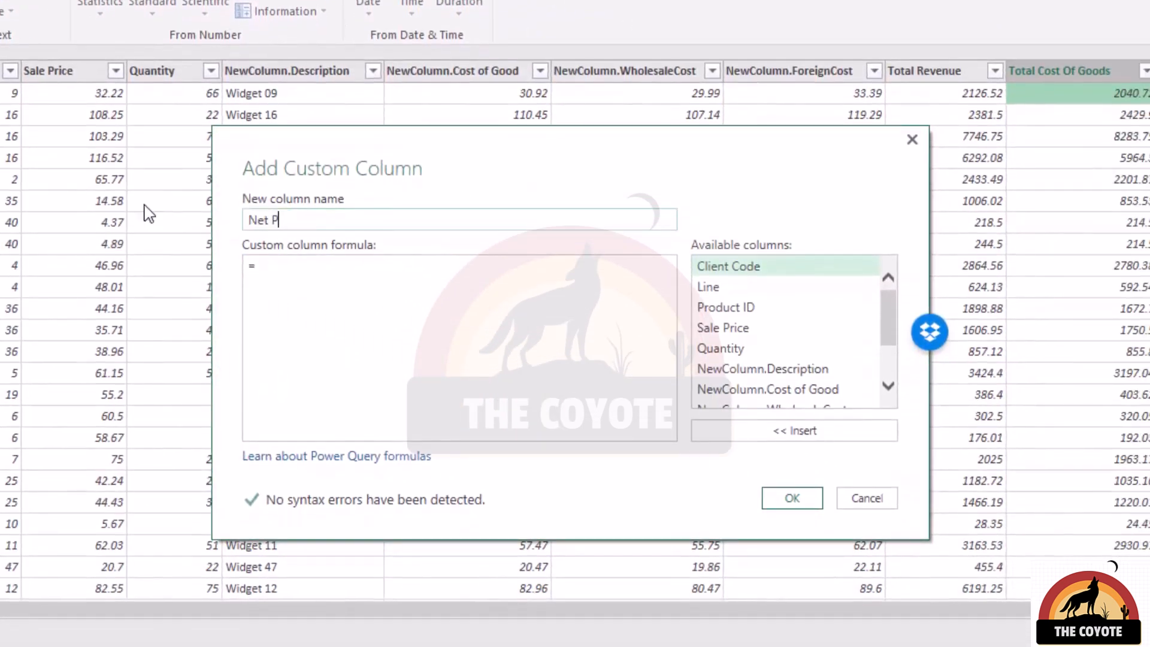
{"action": "key", "text": "Tab"}
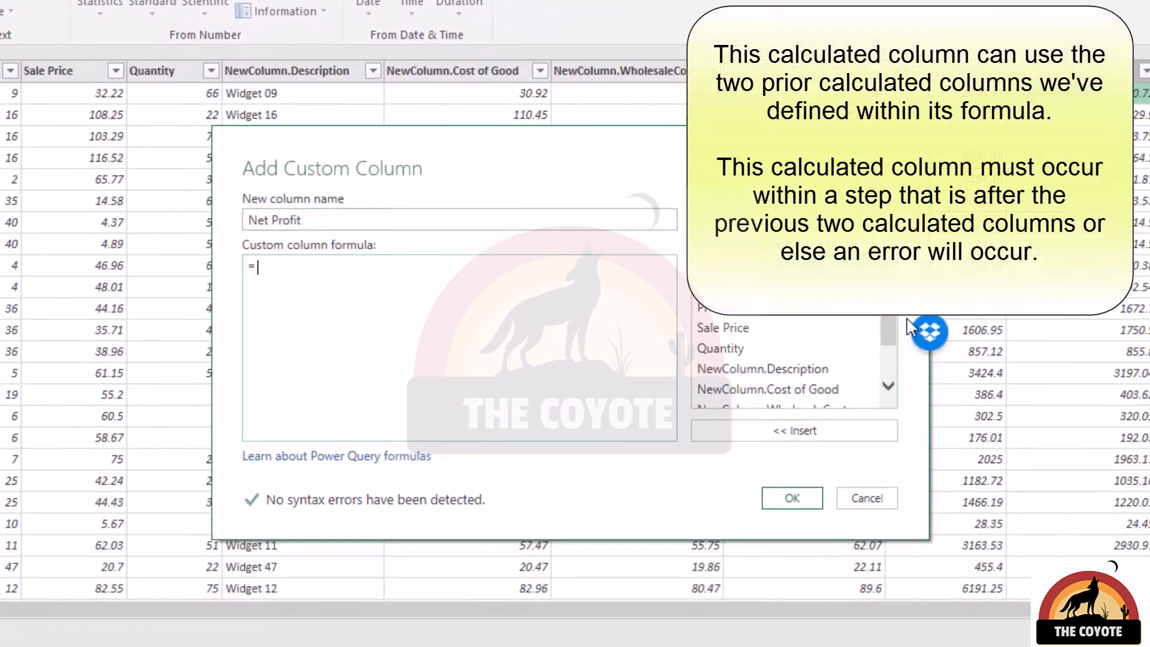
{"action": "scroll", "coordinate": [890, 335], "scroll_direction": "down", "scroll_amount": 2}
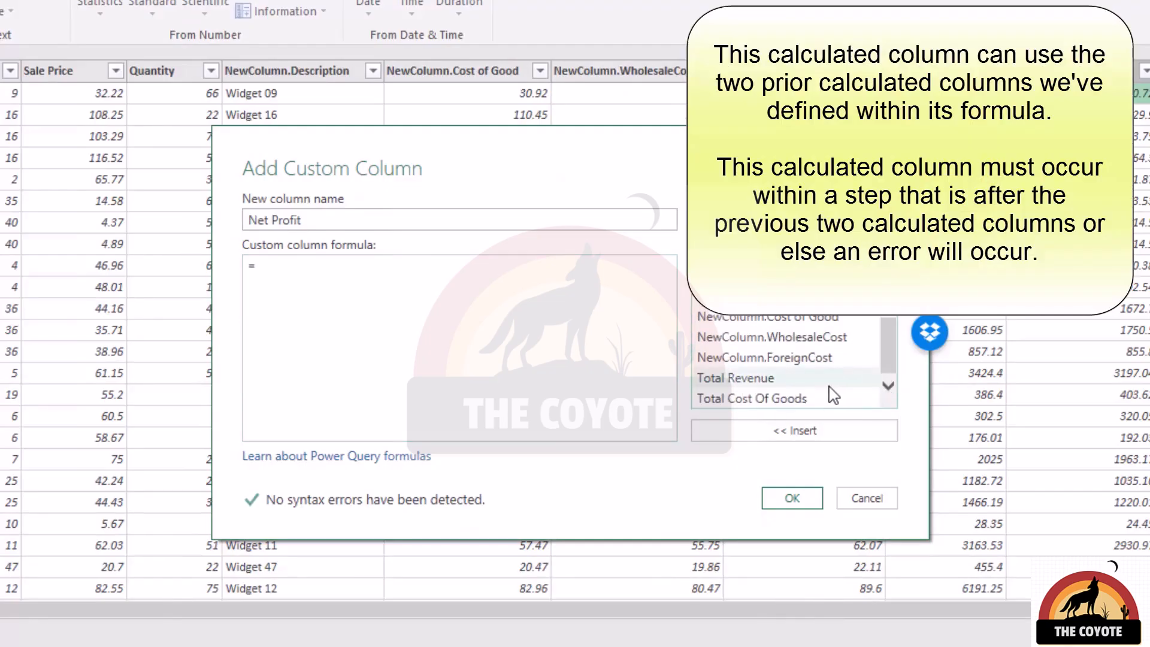
{"action": "double_click", "coordinate": [776, 379]}
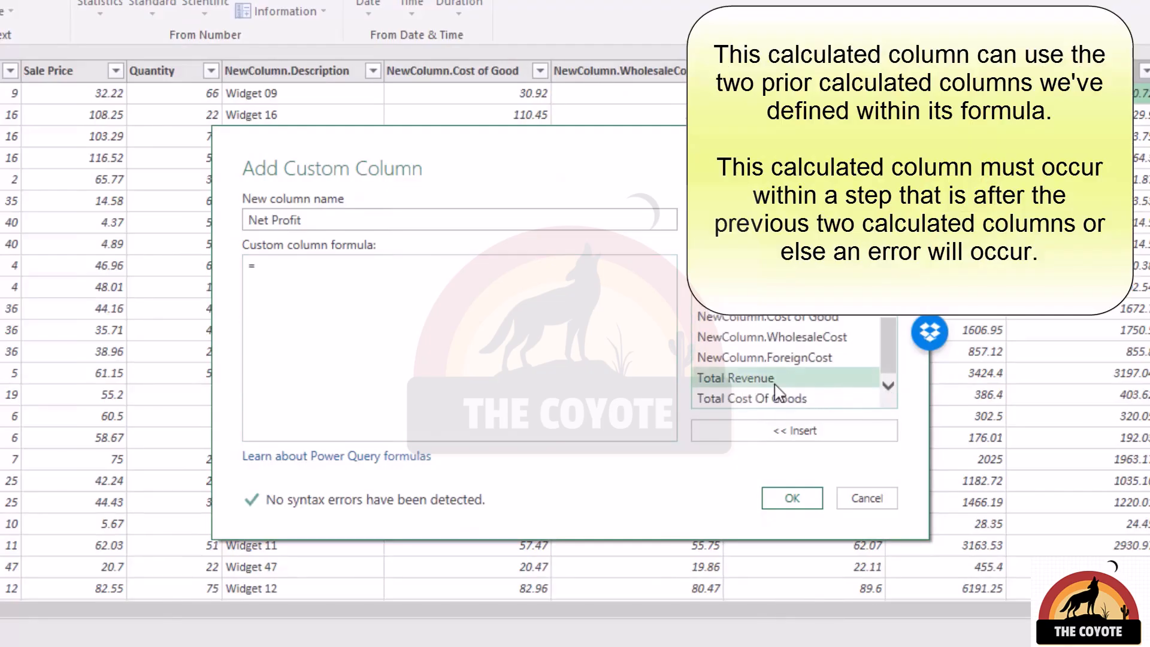
{"action": "type", "text": "-"}
{"action": "double_click", "coordinate": [727, 401]}
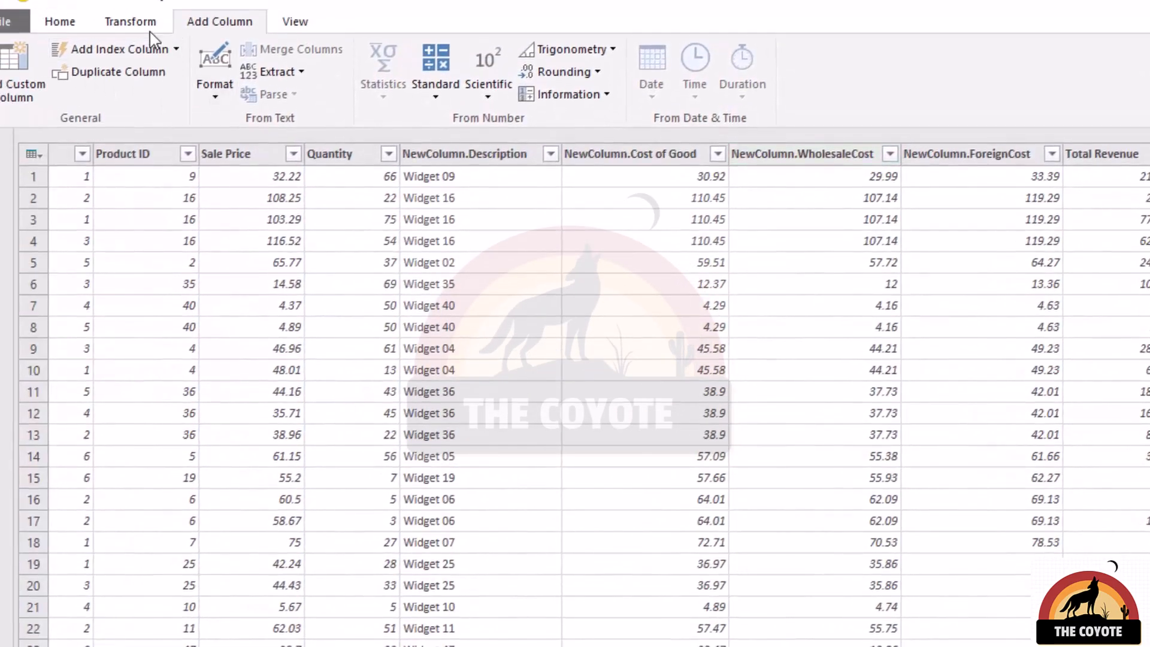
Set the Net Profit column's data type to Decimal Number.
{"action": "left_click", "coordinate": [128, 21]}
{"action": "left_click", "coordinate": [289, 49]}
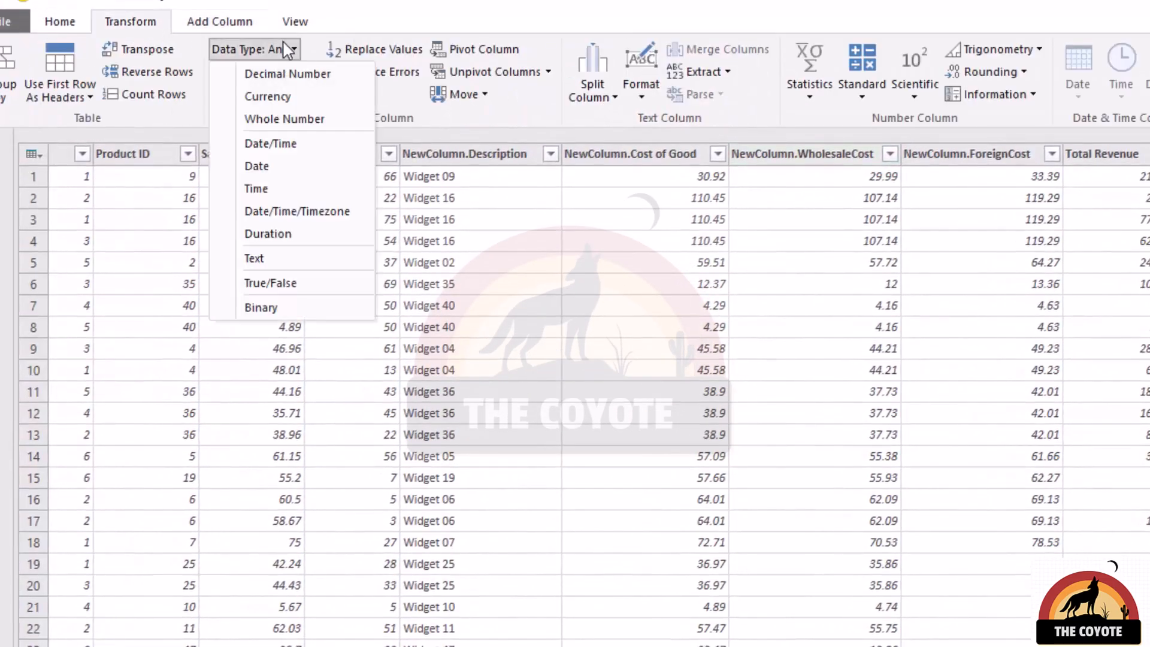
{"action": "left_click", "coordinate": [289, 74]}
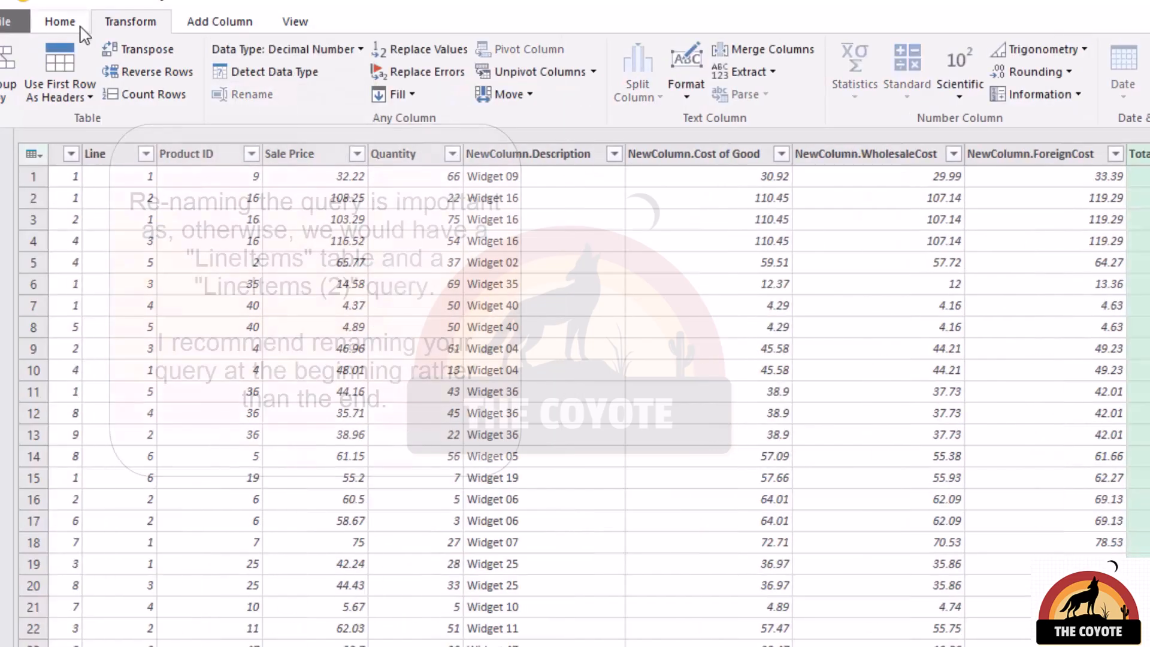
Rename the query to InvoiceSupport.
{"action": "left_click", "coordinate": [66, 21]}
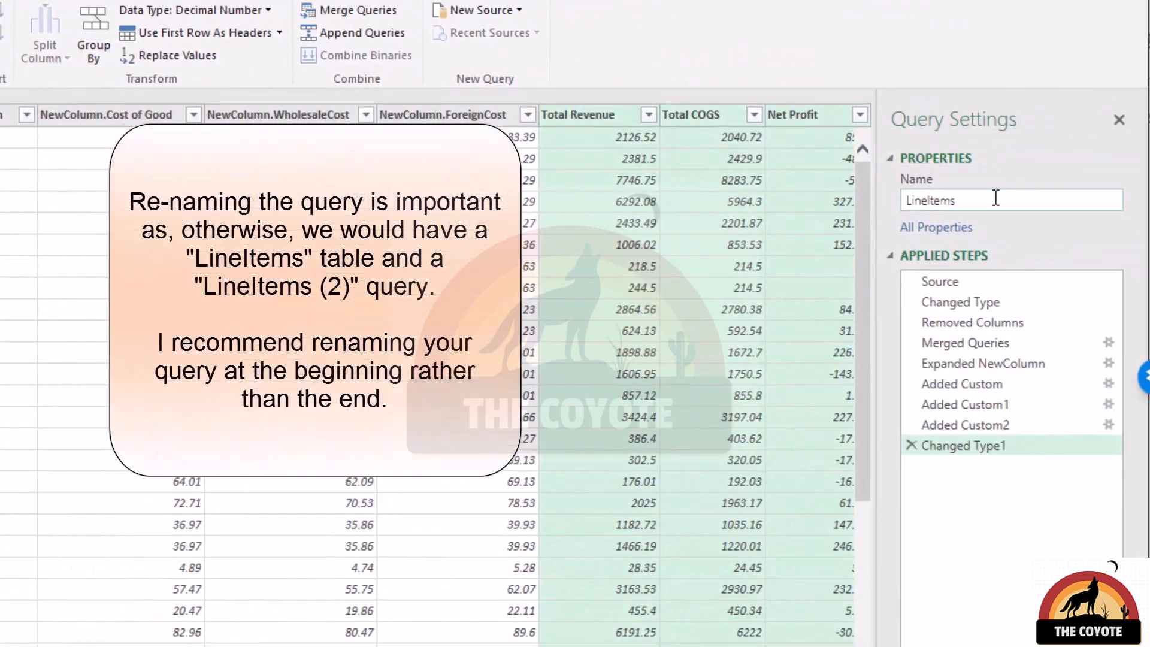
{"action": "left_click_drag", "start_coordinate": [996, 198], "coordinate": [889, 203]}
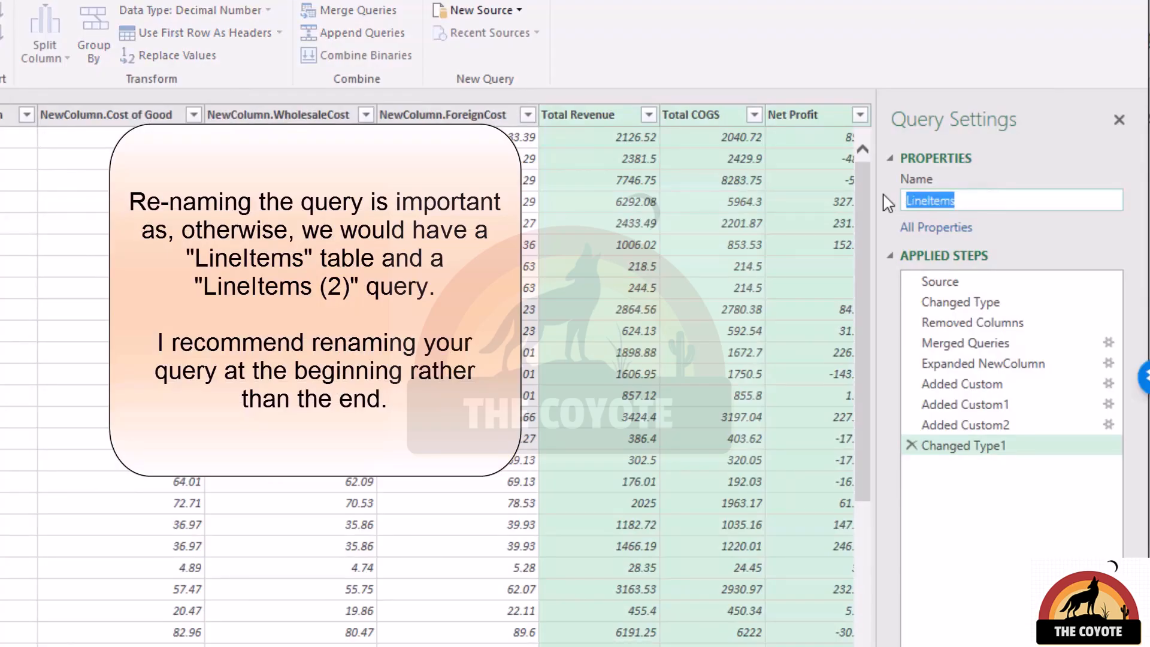
{"action": "type", "text": "InvoiceSupport"}
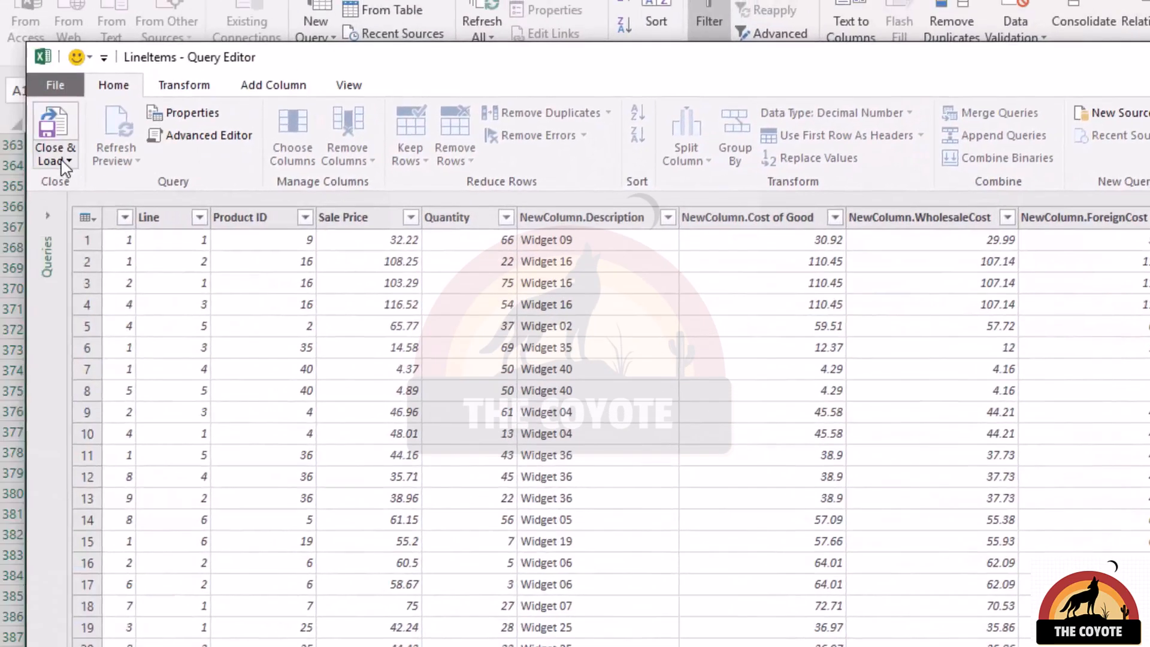
Close and load the query as a connection only, adding it to the Data Model.
{"action": "left_click", "coordinate": [0, 67]}
{"action": "left_click", "coordinate": [0, 175]}
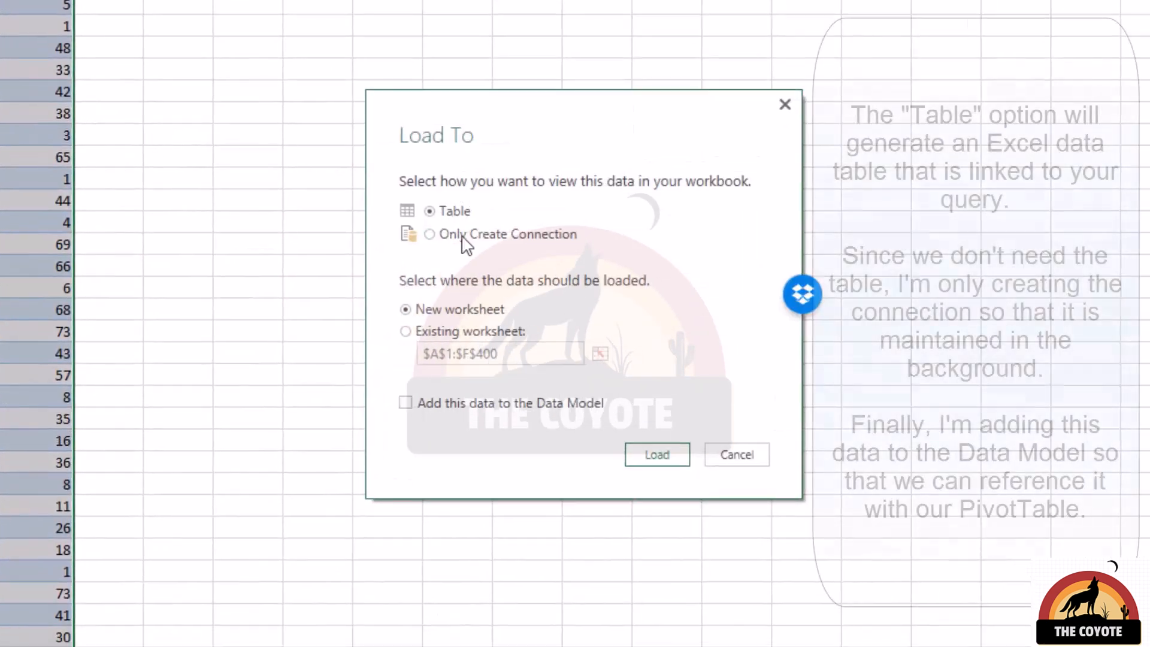
{"action": "left_click", "coordinate": [466, 242]}
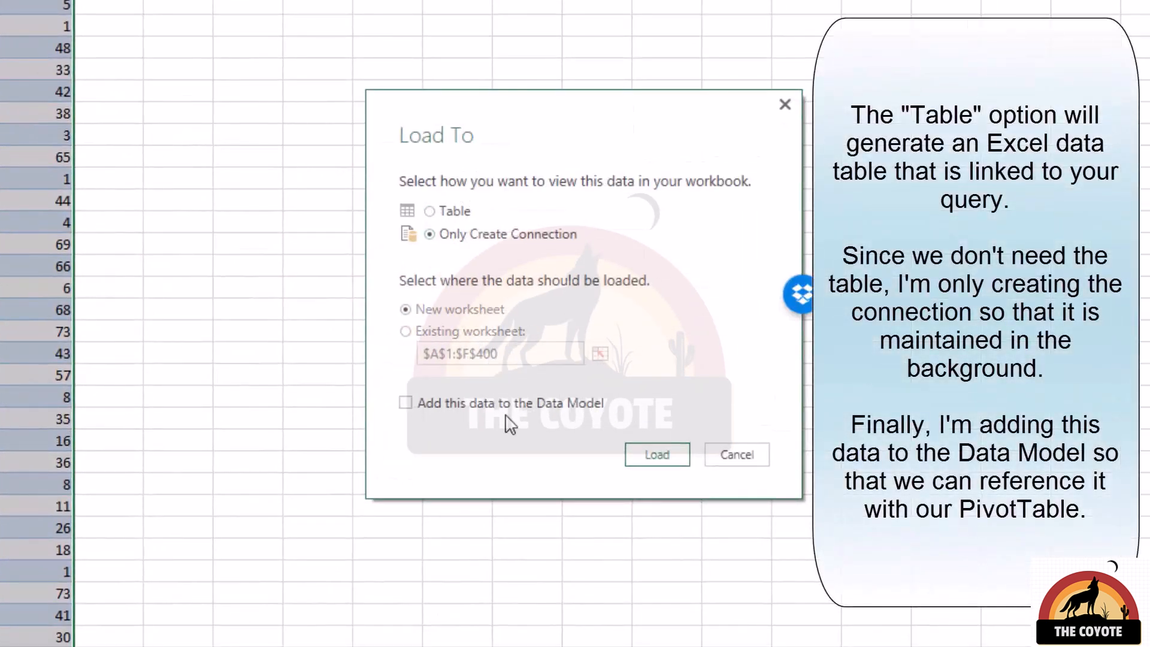
{"action": "left_click", "coordinate": [658, 454]}
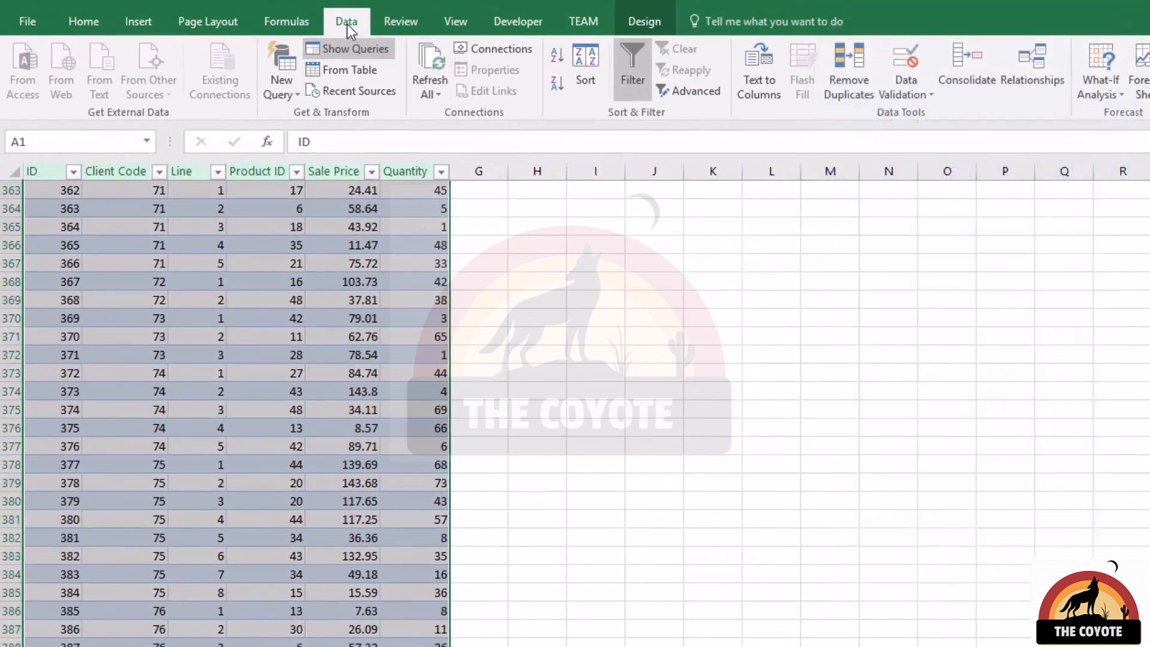
Create a relationship from InvoiceSupport's Client Code column to ClientList's ID column.
{"action": "left_click", "coordinate": [1028, 62]}
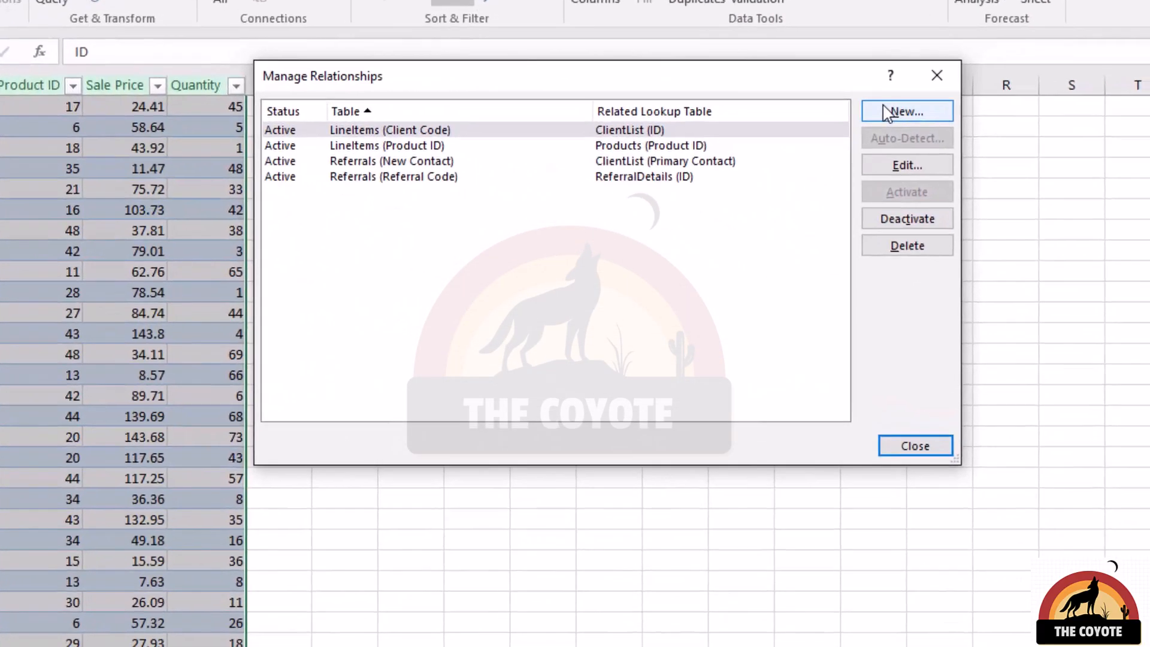
{"action": "left_click", "coordinate": [1020, 185]}
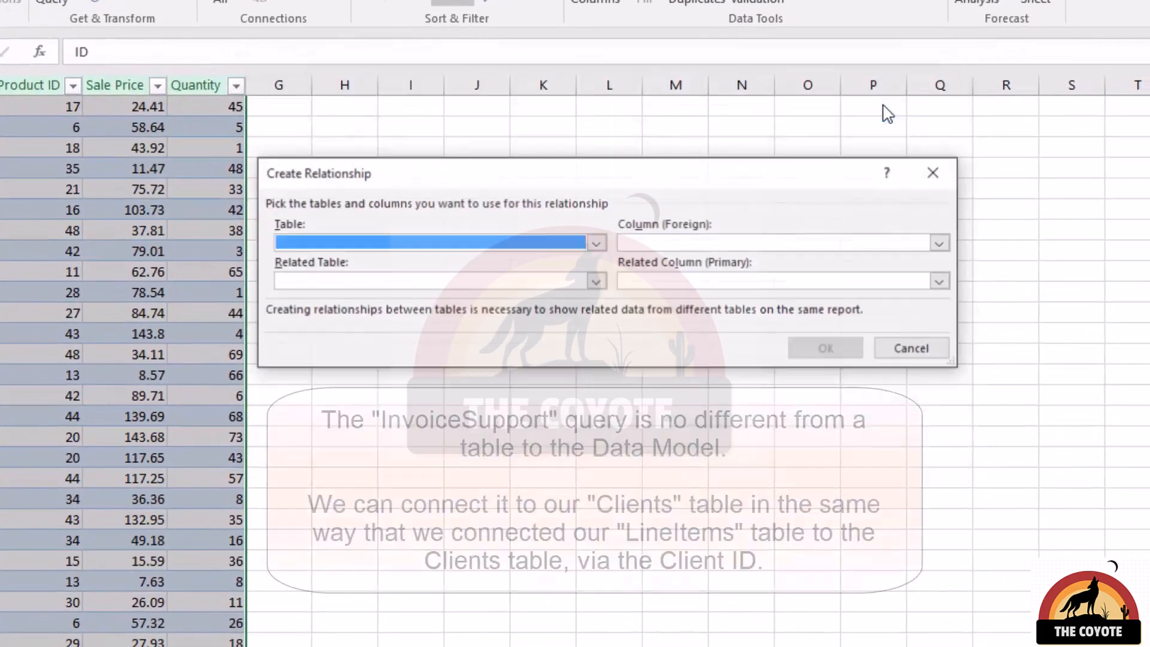
{"action": "left_click", "coordinate": [596, 243]}
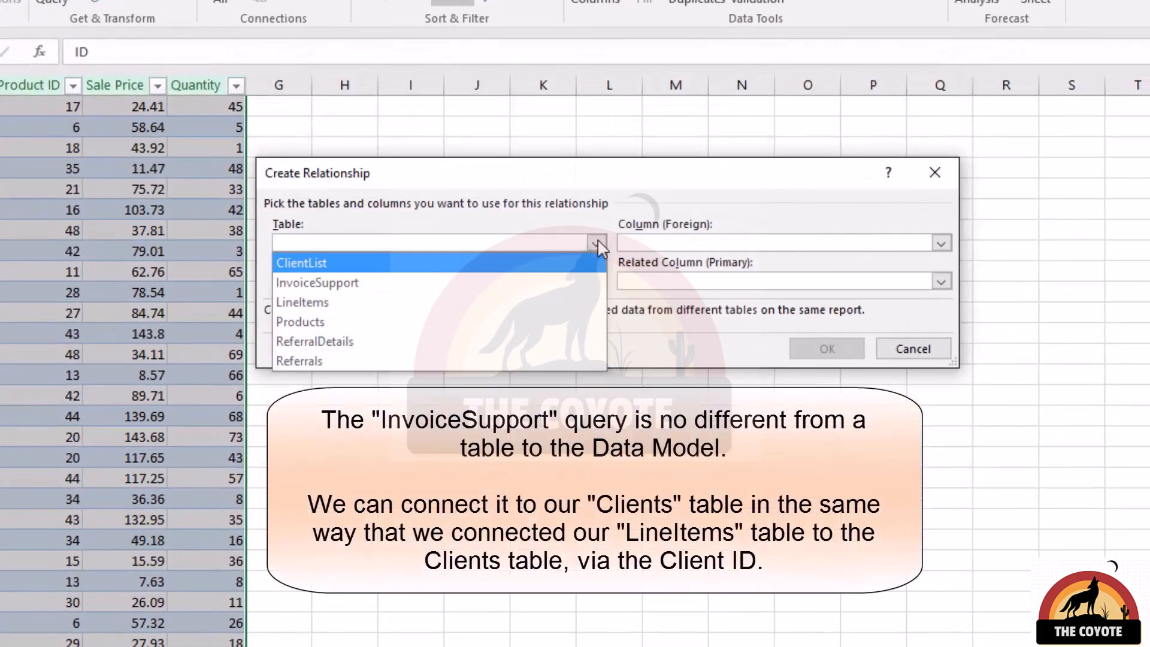
{"action": "left_click", "coordinate": [413, 283]}
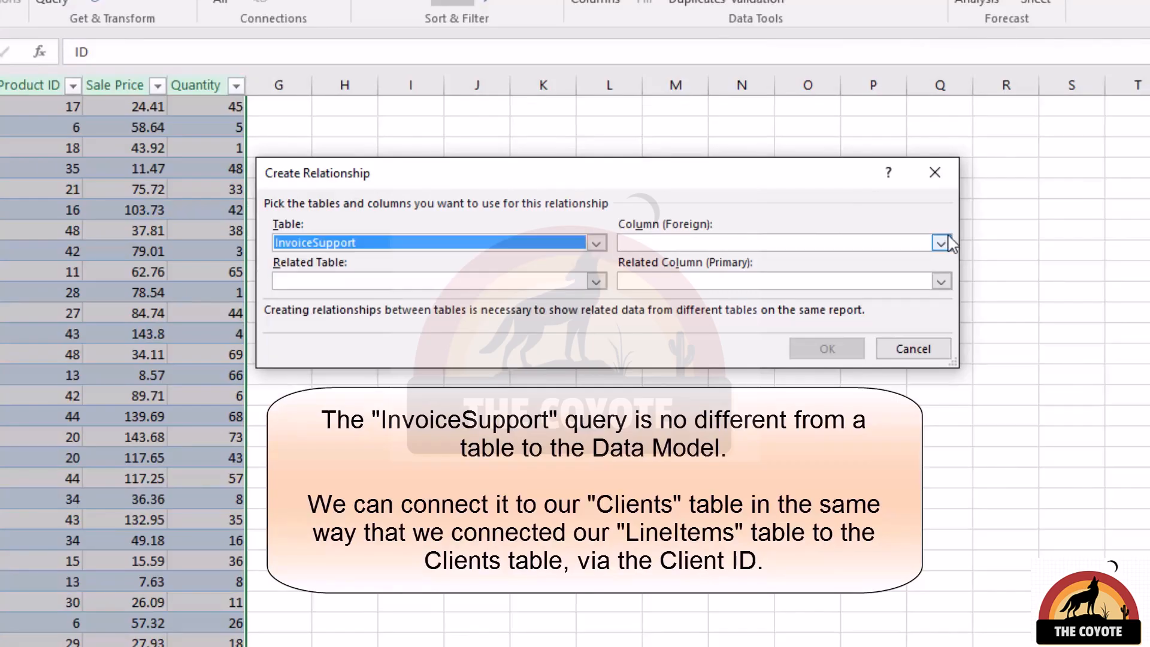
{"action": "left_click", "coordinate": [942, 244]}
{"action": "left_click", "coordinate": [779, 266]}
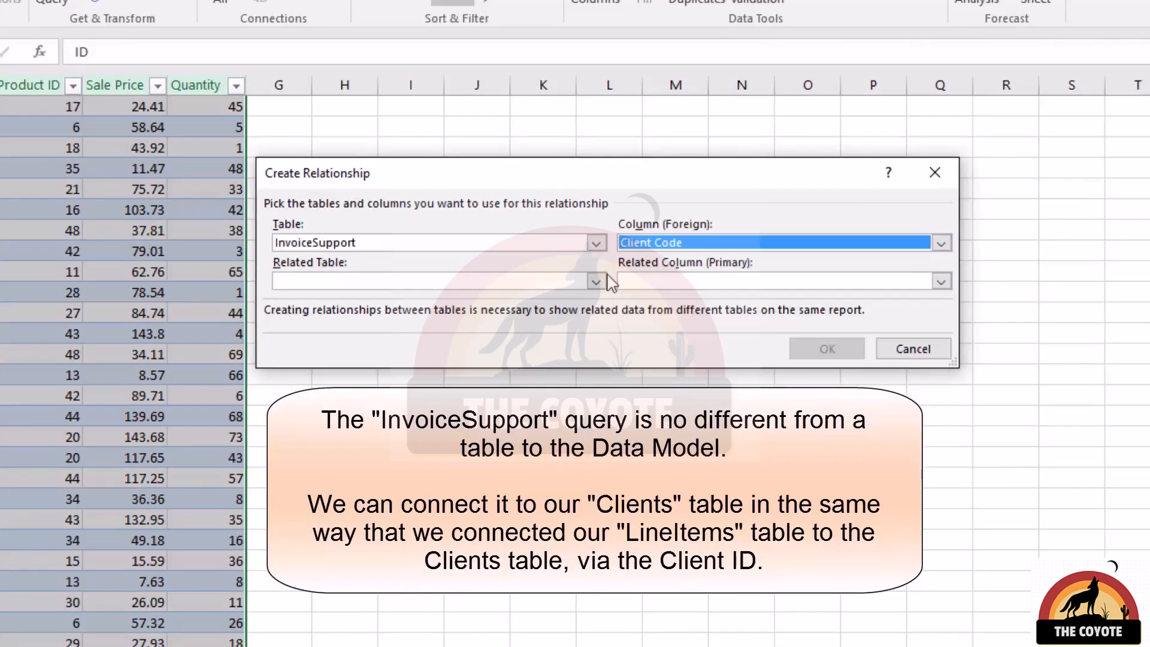
{"action": "left_click", "coordinate": [548, 283]}
{"action": "left_click", "coordinate": [457, 298]}
{"action": "left_click", "coordinate": [765, 281]}
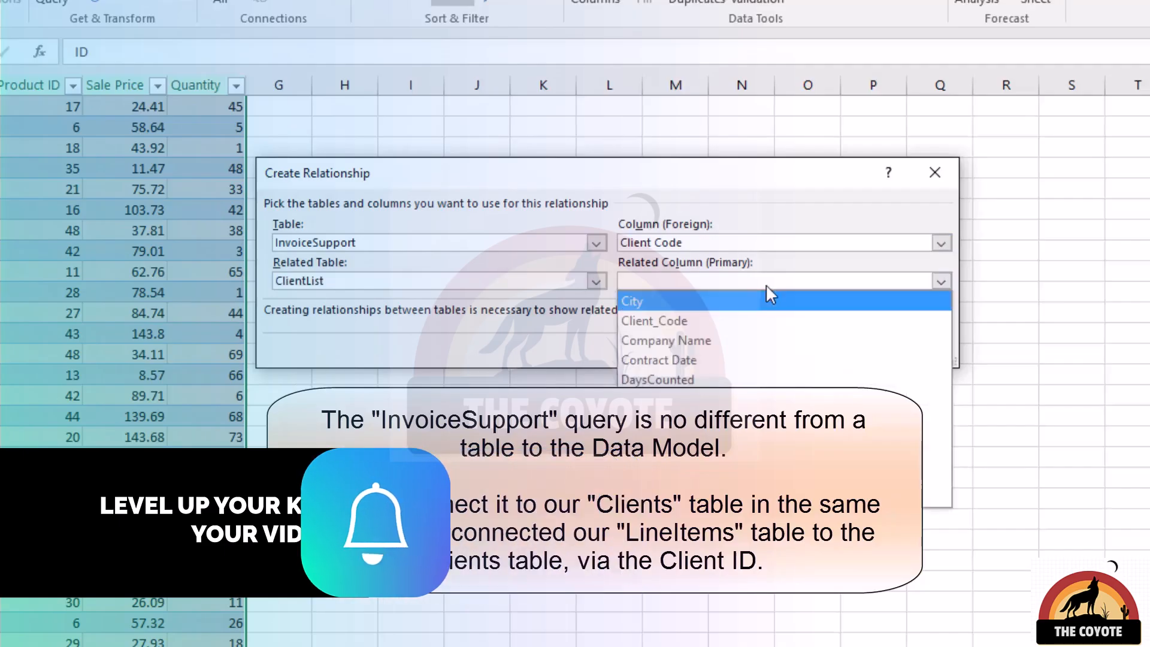
{"action": "left_click", "coordinate": [719, 295]}
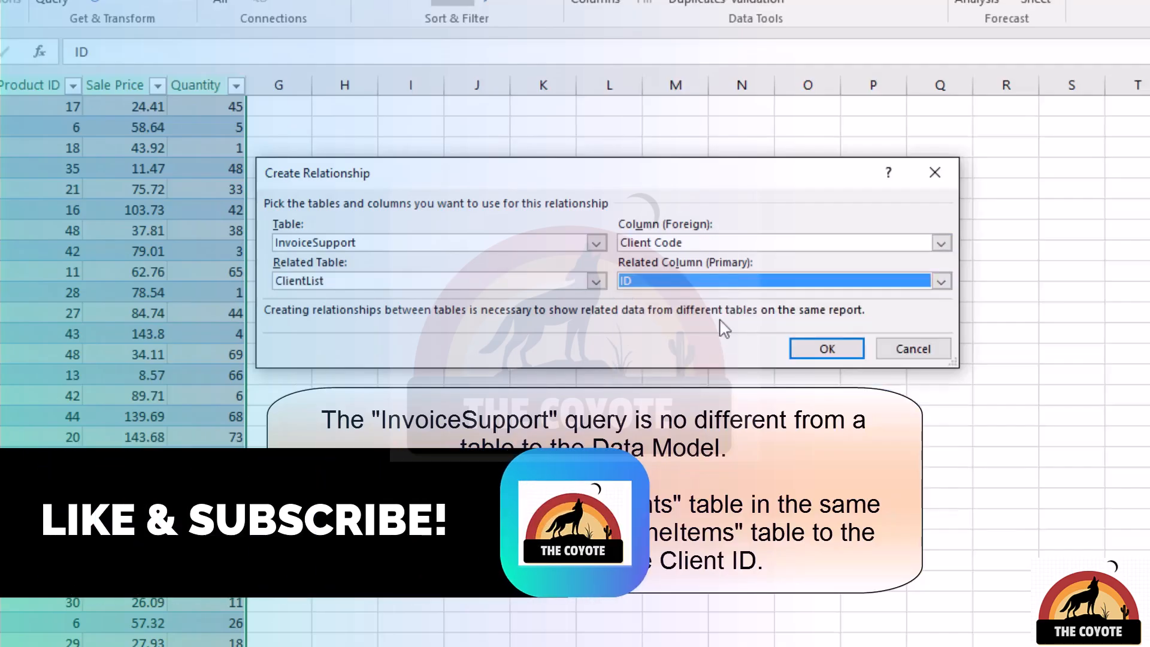
{"action": "left_click", "coordinate": [843, 352]}
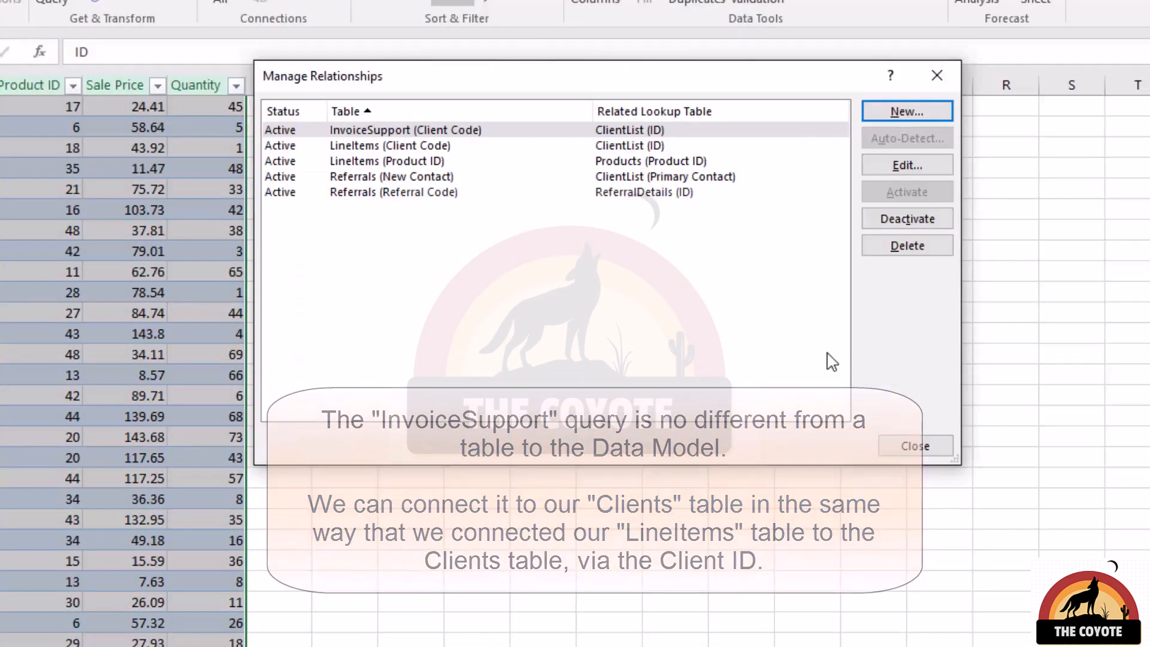
{"action": "left_click", "coordinate": [915, 446]}
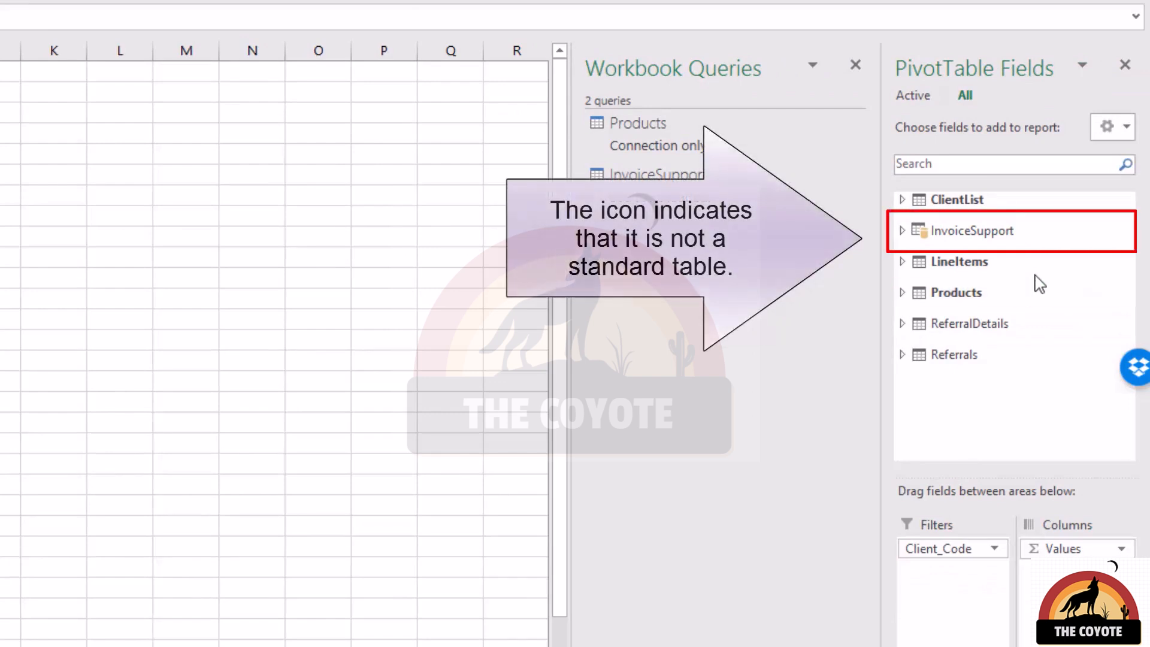
Remove the Description and Cost of Good fields from the PivotTable's Rows area.
{"action": "mouse_move", "coordinate": [997, 235]}
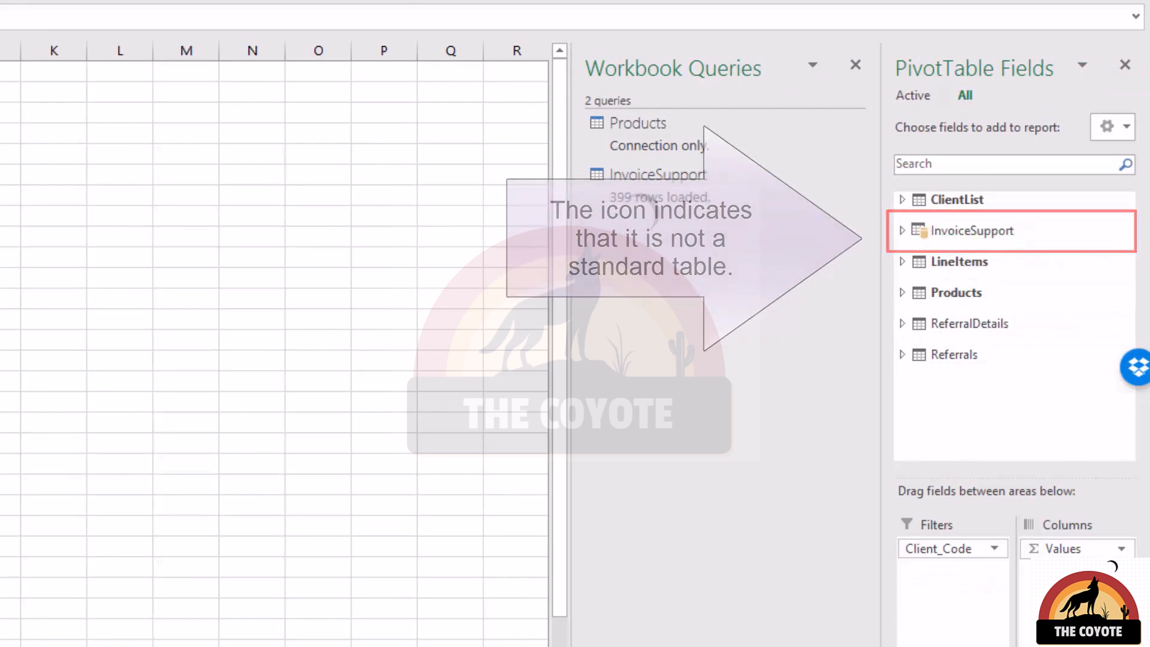
{"action": "left_click_drag", "start_coordinate": [1071, 611], "coordinate": [951, 587]}
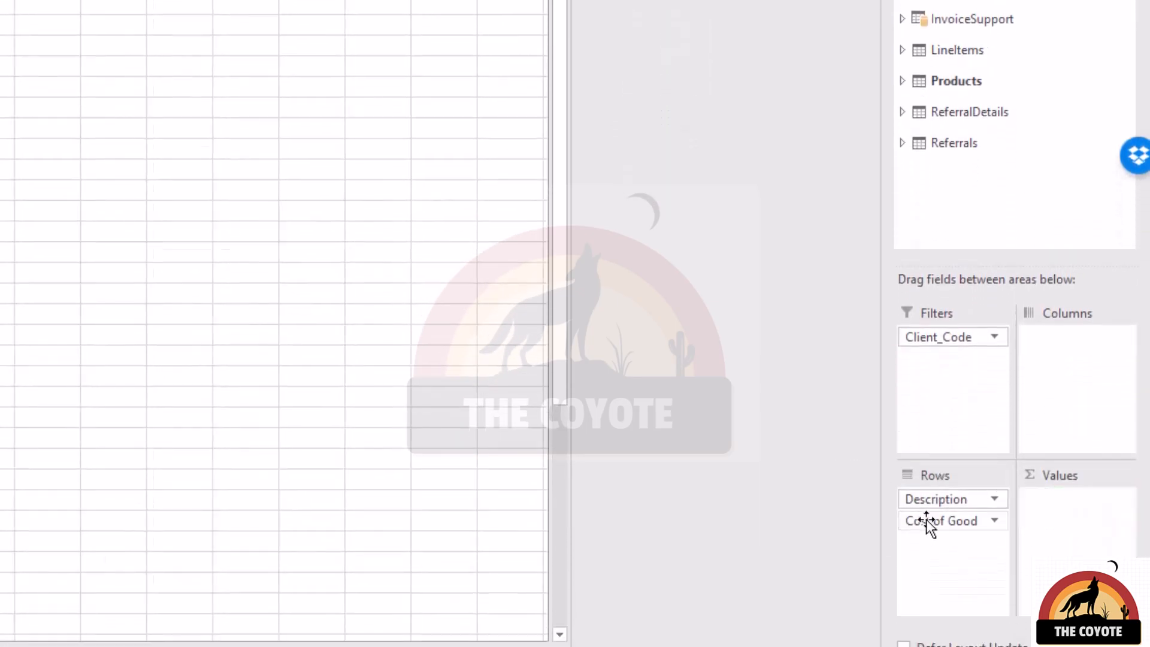
{"action": "left_click_drag", "start_coordinate": [933, 521], "coordinate": [851, 509]}
{"action": "left_click_drag", "start_coordinate": [963, 501], "coordinate": [839, 464]}
Expand InvoiceSupport and add Sale Price, Quantity and NewColumn.Cost of Good to the PivotTable Values.
{"action": "left_click", "coordinate": [903, 19]}
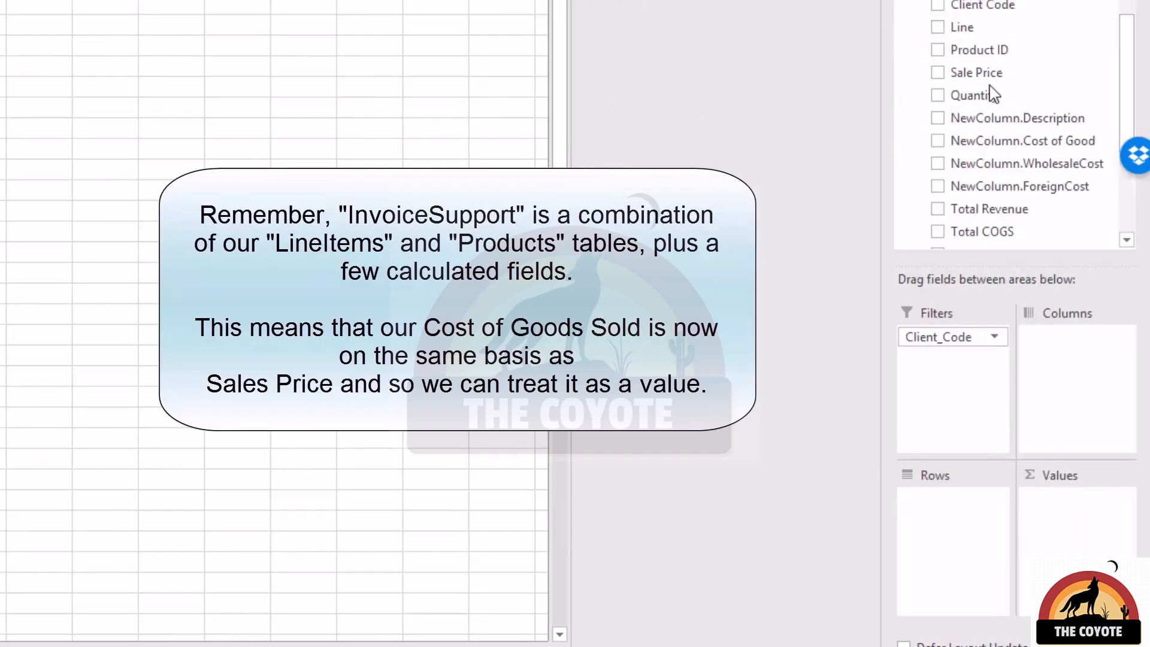
{"action": "left_click_drag", "start_coordinate": [990, 77], "coordinate": [1075, 527]}
{"action": "left_click_drag", "start_coordinate": [1002, 99], "coordinate": [1076, 534]}
{"action": "left_click_drag", "start_coordinate": [1060, 147], "coordinate": [1076, 542]}
Add InvoiceSupport's Total COGS, Total Revenue and Net Profit fields to the PivotTable Values.
{"action": "scroll", "coordinate": [1020, 130], "scroll_direction": "down", "scroll_amount": 2}
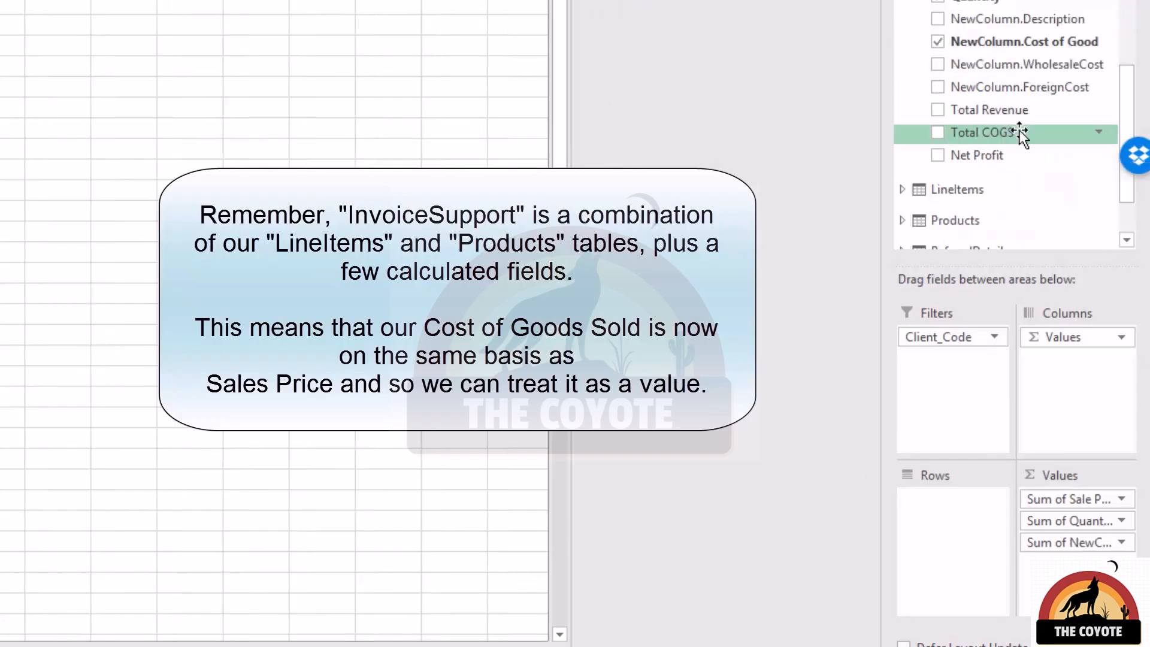
{"action": "left_click_drag", "start_coordinate": [1020, 131], "coordinate": [1058, 520]}
{"action": "left_click_drag", "start_coordinate": [992, 110], "coordinate": [1043, 599]}
{"action": "left_click_drag", "start_coordinate": [994, 155], "coordinate": [1073, 590]}
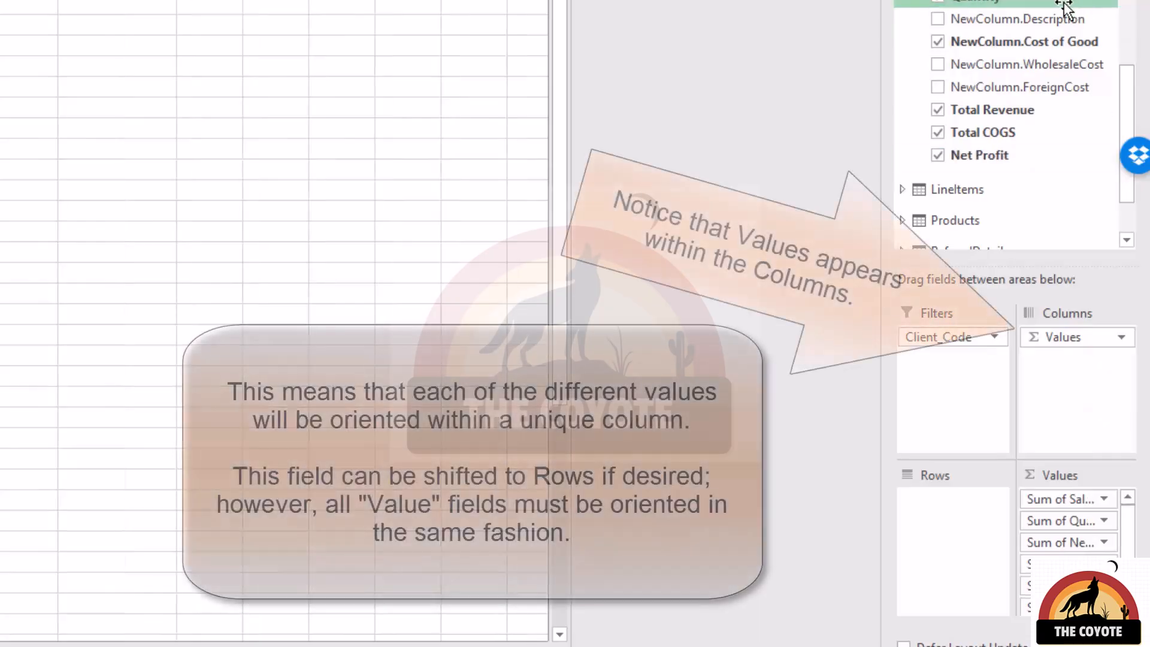
Add InvoiceSupport's NewColumn.Description field to the PivotTable Rows area.
{"action": "scroll", "coordinate": [1051, 66], "scroll_direction": "up", "scroll_amount": 4}
{"action": "left_click_drag", "start_coordinate": [1045, 149], "coordinate": [965, 510]}
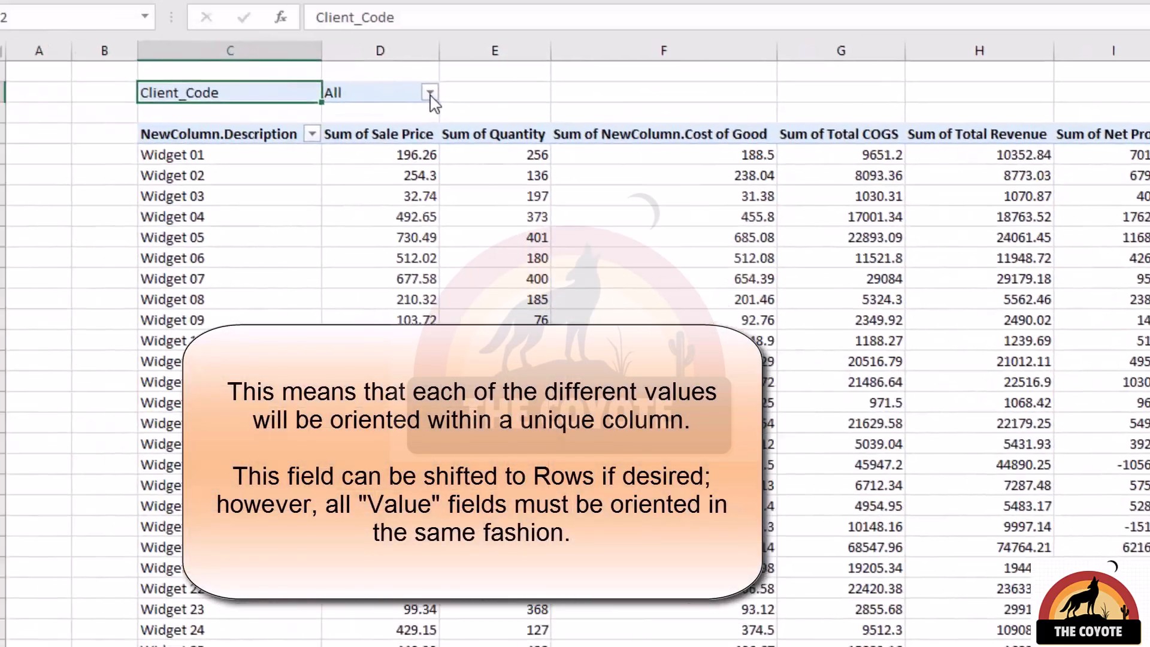
Filter the PivotTable's Client_Code field to a single client.
{"action": "left_click", "coordinate": [430, 92]}
{"action": "left_click", "coordinate": [274, 273]}
{"action": "left_click", "coordinate": [309, 354]}
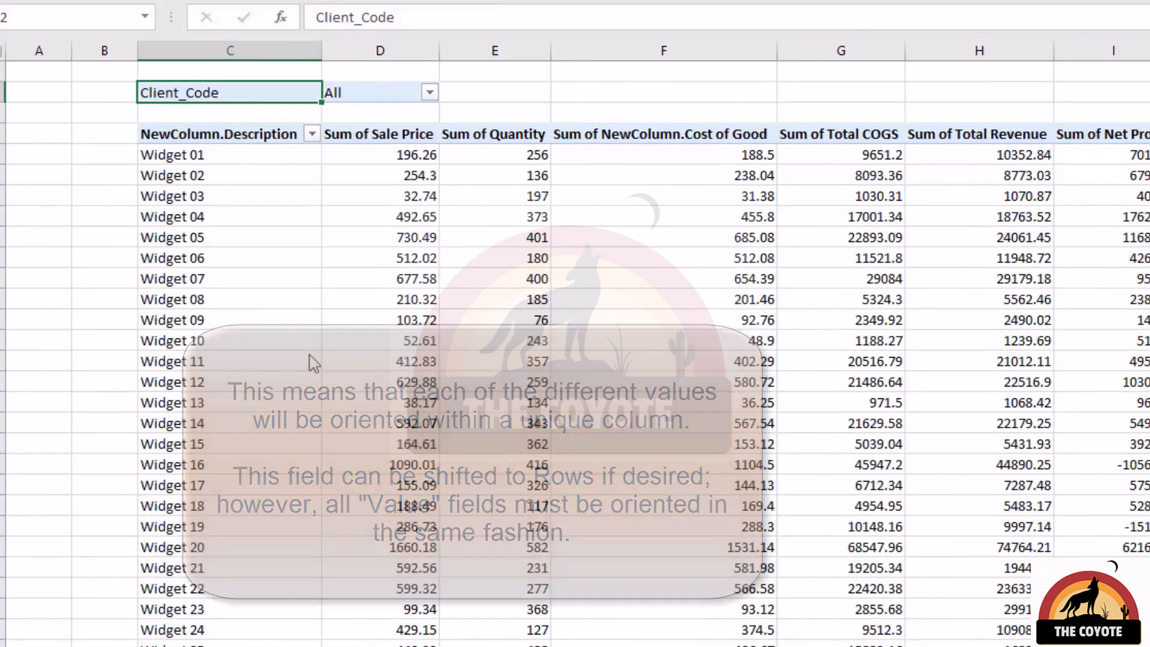
{"action": "left_click_drag", "start_coordinate": [200, 158], "coordinate": [192, 237]}
{"action": "left_click_drag", "start_coordinate": [389, 155], "coordinate": [389, 237]}
{"action": "left_click_drag", "start_coordinate": [522, 155], "coordinate": [522, 246]}
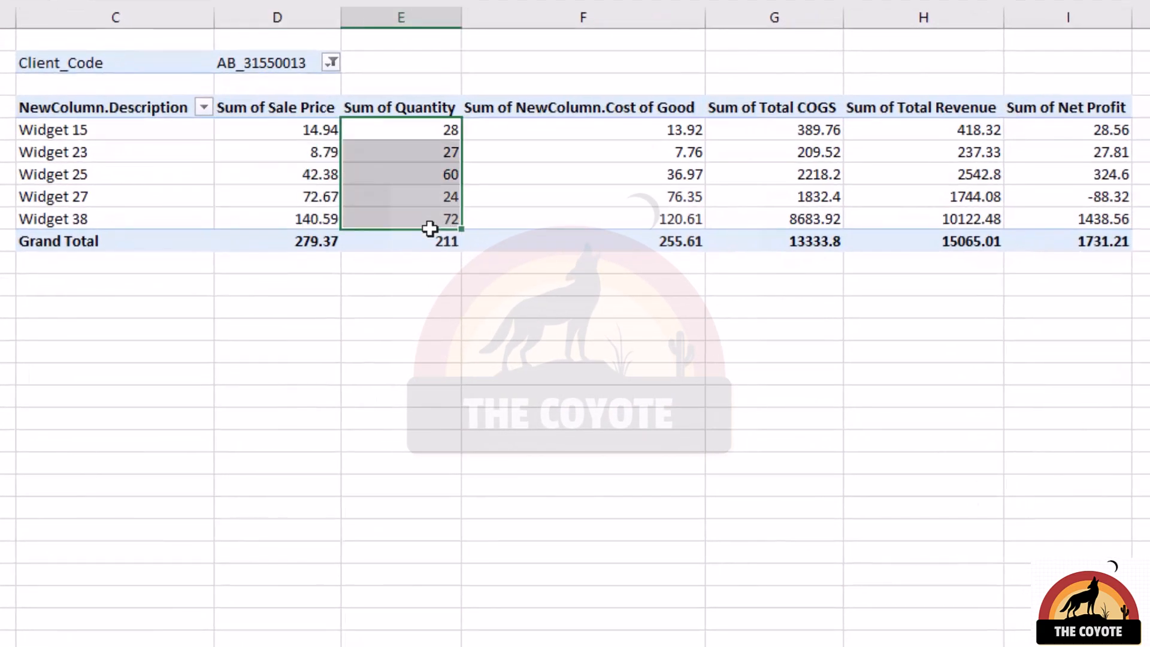
{"action": "left_click_drag", "start_coordinate": [583, 129], "coordinate": [583, 217]}
{"action": "left_click_drag", "start_coordinate": [809, 131], "coordinate": [1093, 215]}
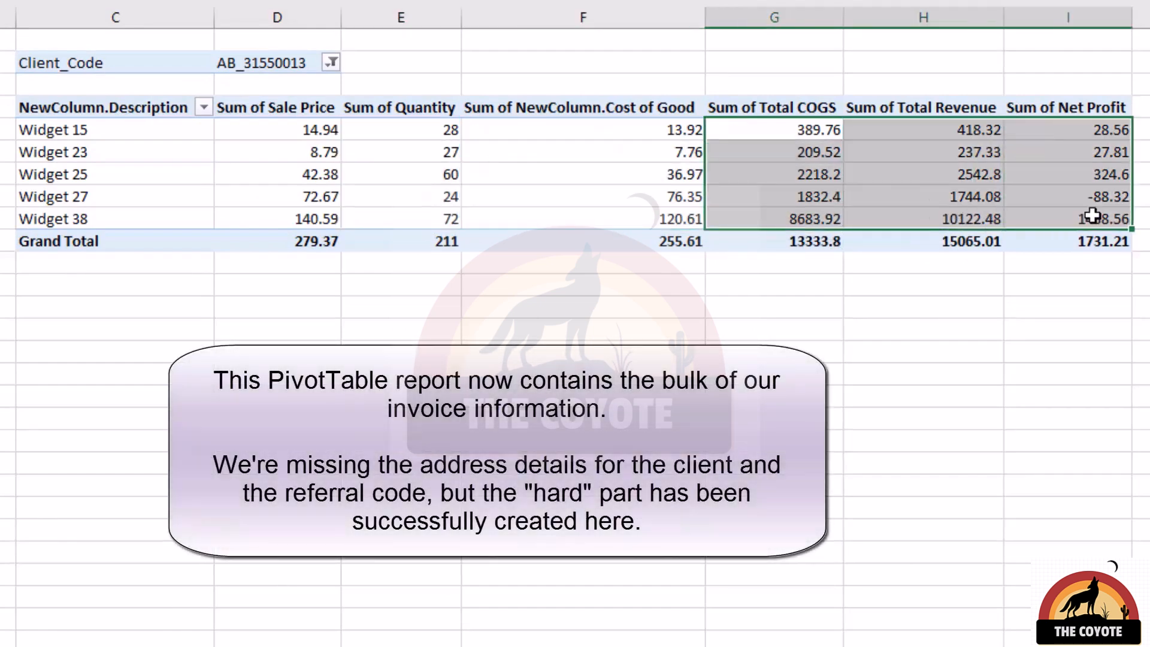
{"action": "left_click", "coordinate": [1140, 242]}
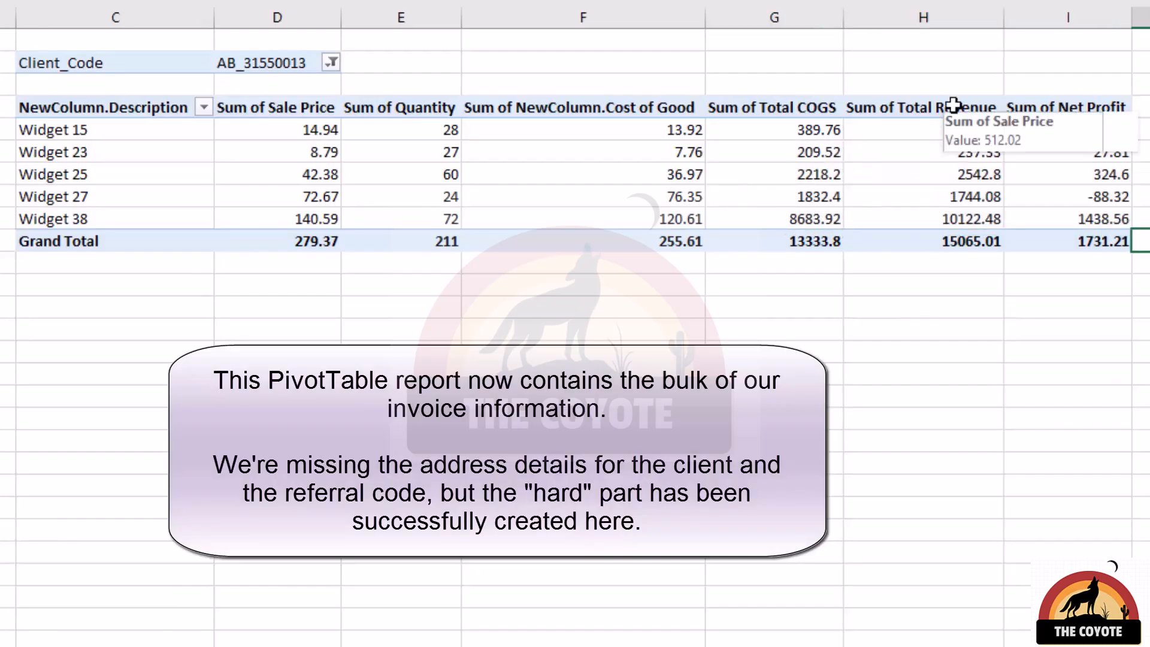
Move the Total COGS column ahead of the Cost of Good column and remove the Client_Code filter from the PivotTable.
{"action": "left_click", "coordinate": [716, 174]}
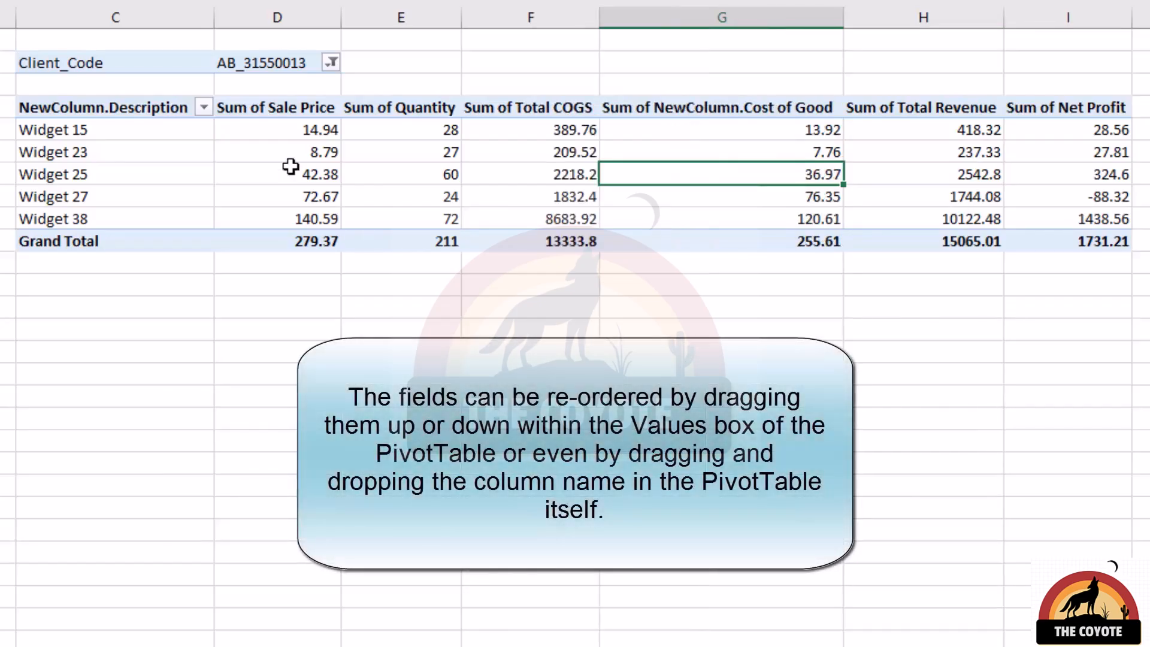
{"action": "left_click", "coordinate": [166, 60]}
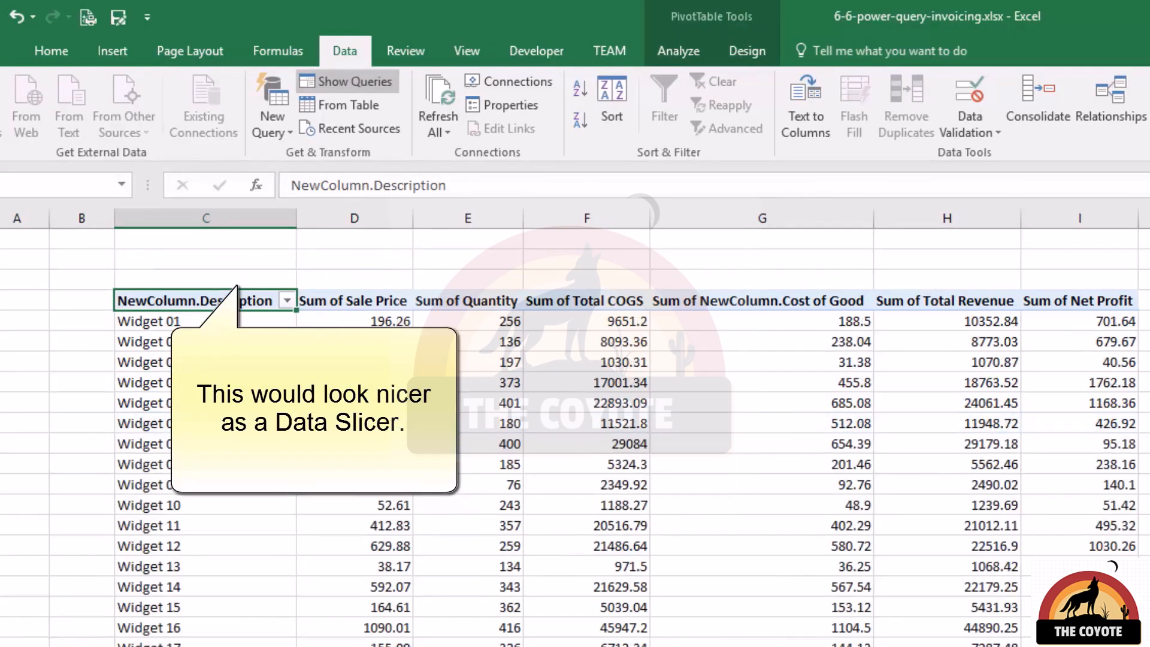
Insert a slicer for the Client_Code field on the PivotTable.
{"action": "left_click", "coordinate": [676, 53]}
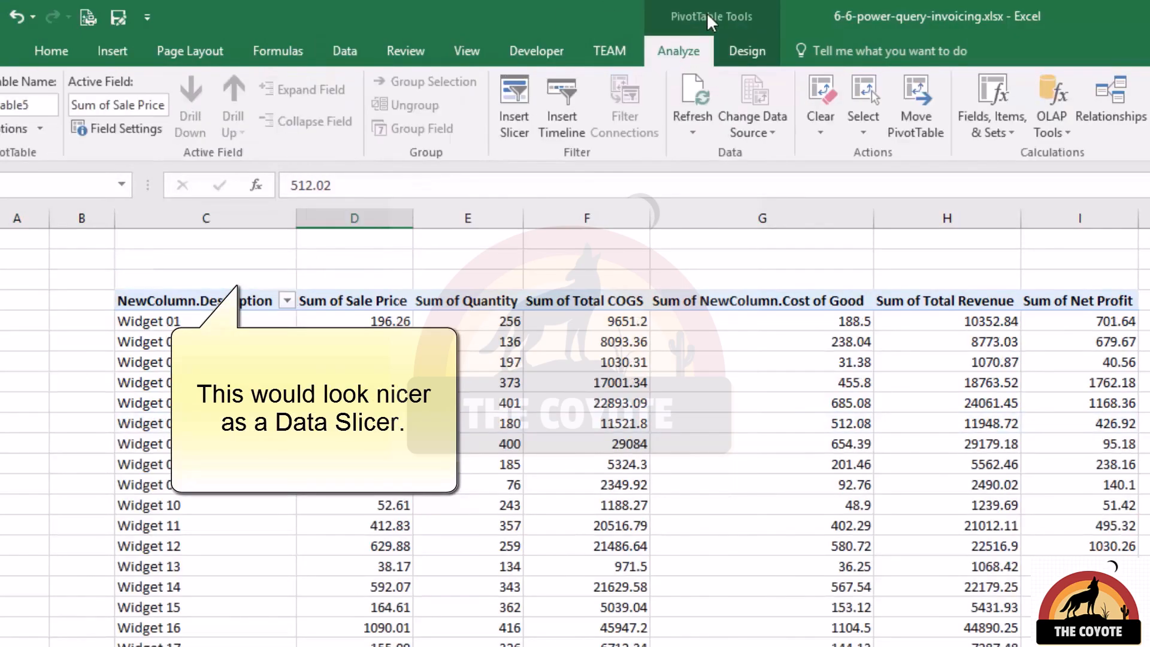
{"action": "left_click", "coordinate": [514, 111]}
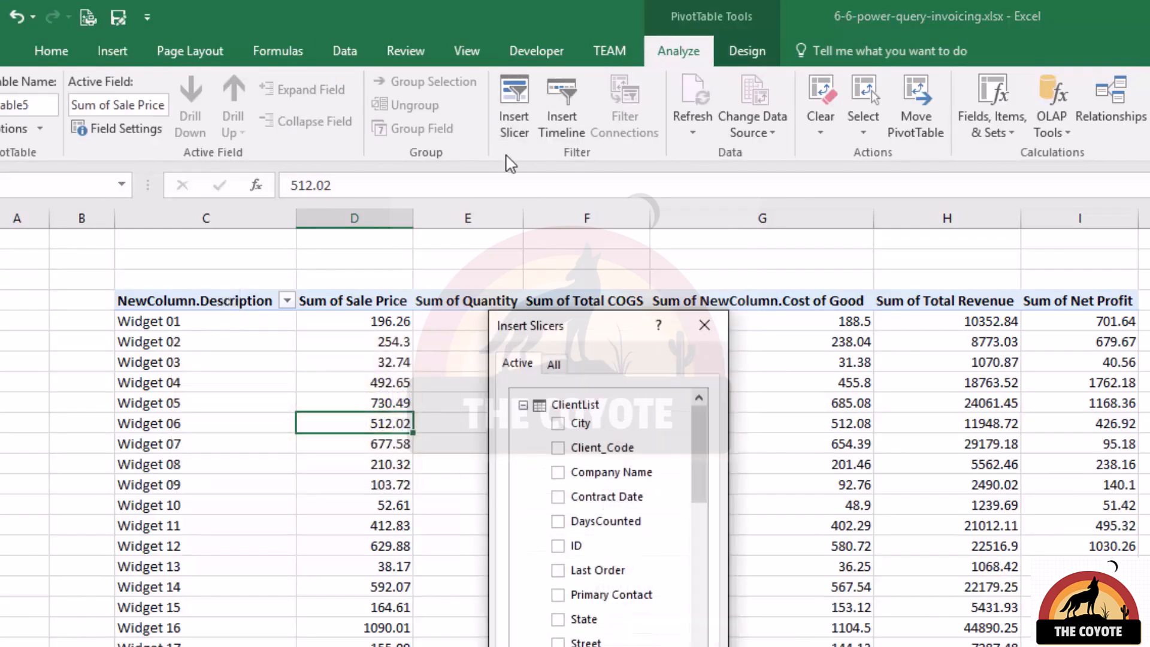
{"action": "left_click", "coordinate": [559, 449]}
{"action": "key", "text": "Return"}
Move the Client_Code slicer above the PivotTable, widen it, and set its buttons to 8 columns.
{"action": "left_click_drag", "start_coordinate": [368, 326], "coordinate": [185, 232]}
{"action": "left_click_drag", "start_coordinate": [327, 505], "coordinate": [996, 324]}
{"action": "left_click", "coordinate": [1035, 77]}
{"action": "left_click", "coordinate": [1035, 78]}
{"action": "left_click", "coordinate": [1035, 77]}
{"action": "left_click", "coordinate": [1035, 77]}
{"action": "left_click", "coordinate": [1034, 77]}
{"action": "left_click", "coordinate": [1035, 77]}
{"action": "left_click", "coordinate": [1035, 78]}
Filter the PivotTable by picking a single client code in the slicer, then move the slicer beside the table headers.
{"action": "left_click", "coordinate": [417, 277]}
{"action": "left_click", "coordinate": [521, 302]}
{"action": "scroll", "coordinate": [539, 294], "scroll_direction": "down", "scroll_amount": 5}
{"action": "left_click", "coordinate": [604, 275]}
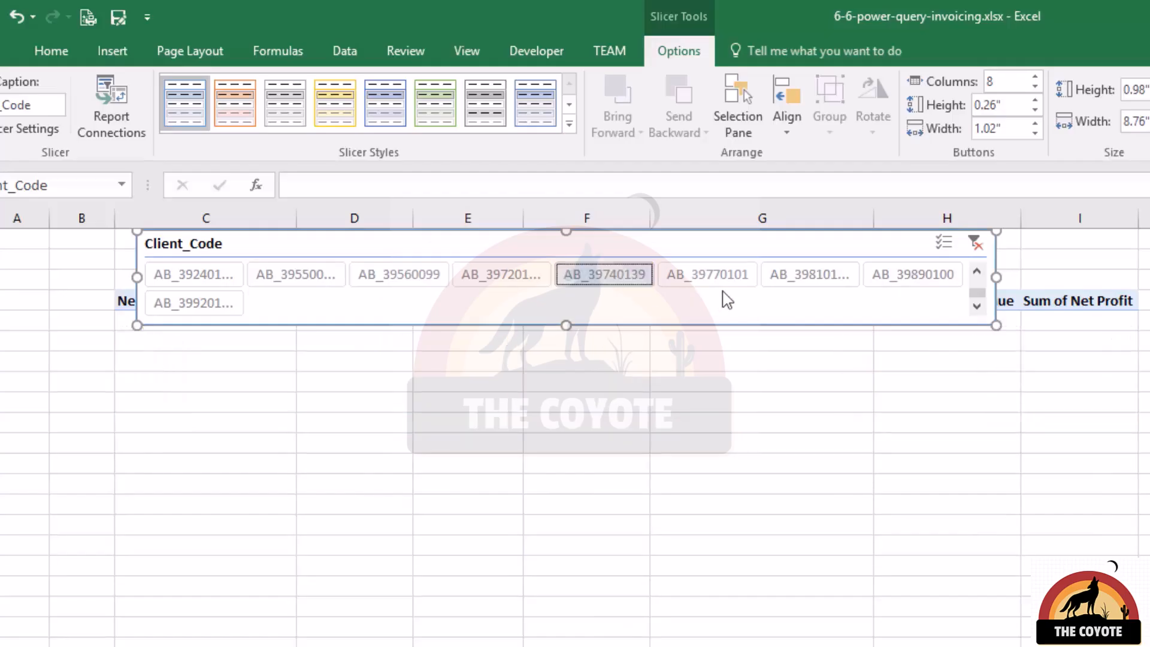
{"action": "left_click_drag", "start_coordinate": [711, 317], "coordinate": [1019, 371]}
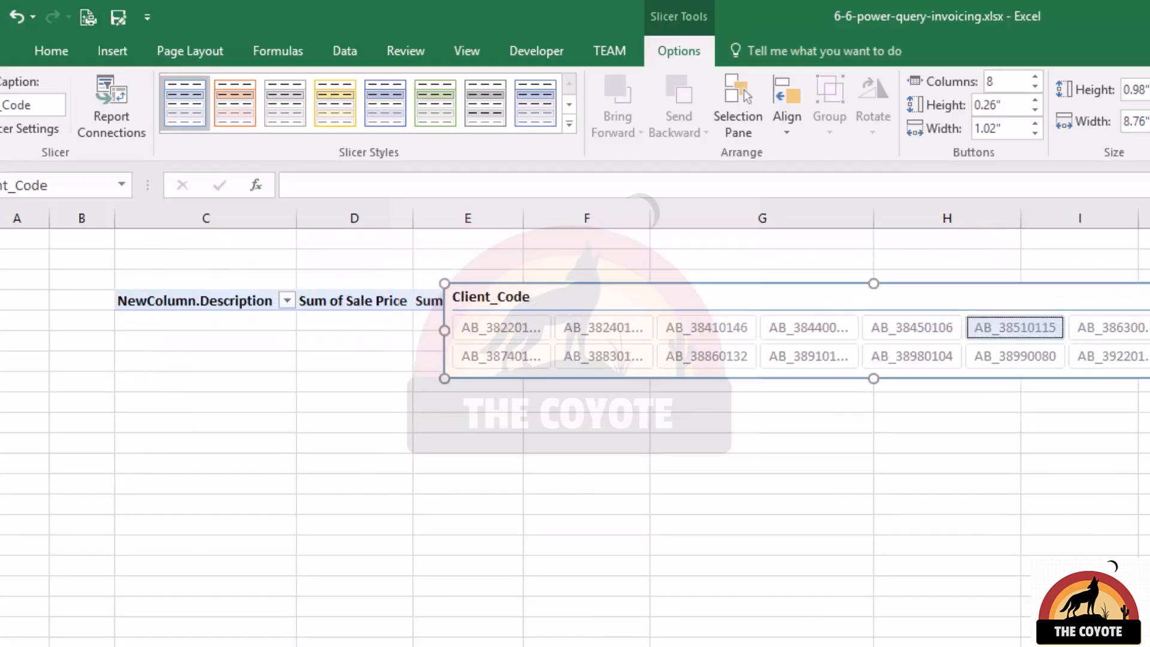